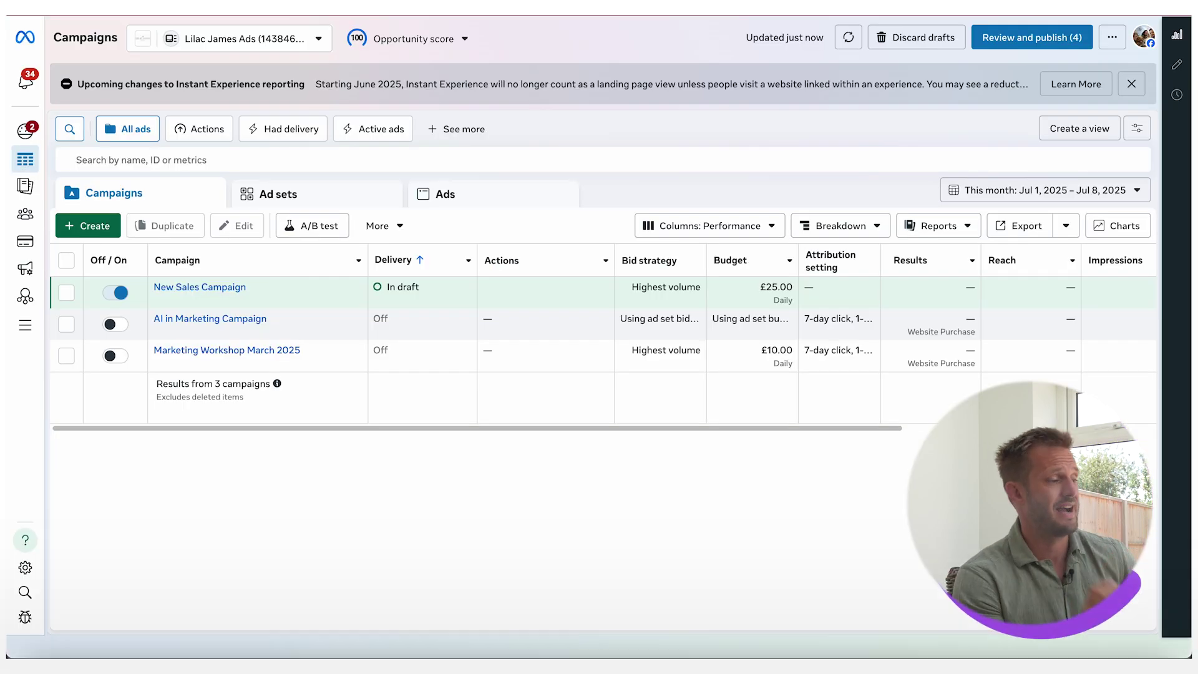
Go to Events Manager through All tools in Ads Manager's expanded left navigation
{"action": "mouse_move", "coordinate": [12, 156]}
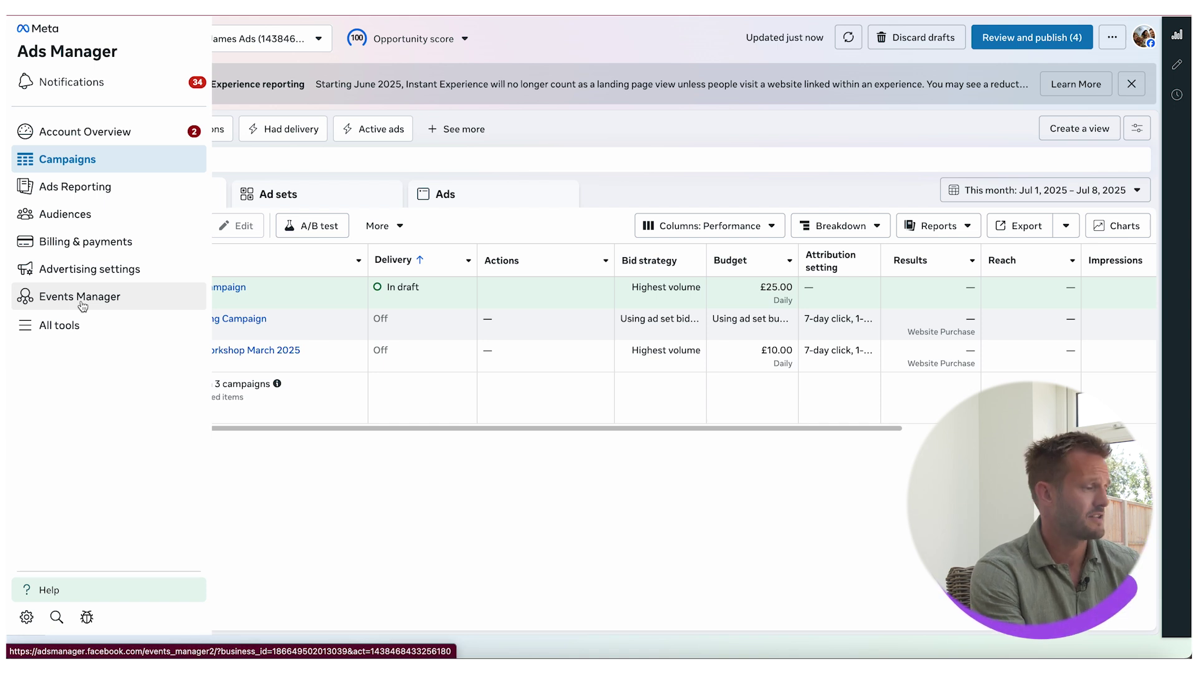
{"action": "left_click", "coordinate": [37, 334]}
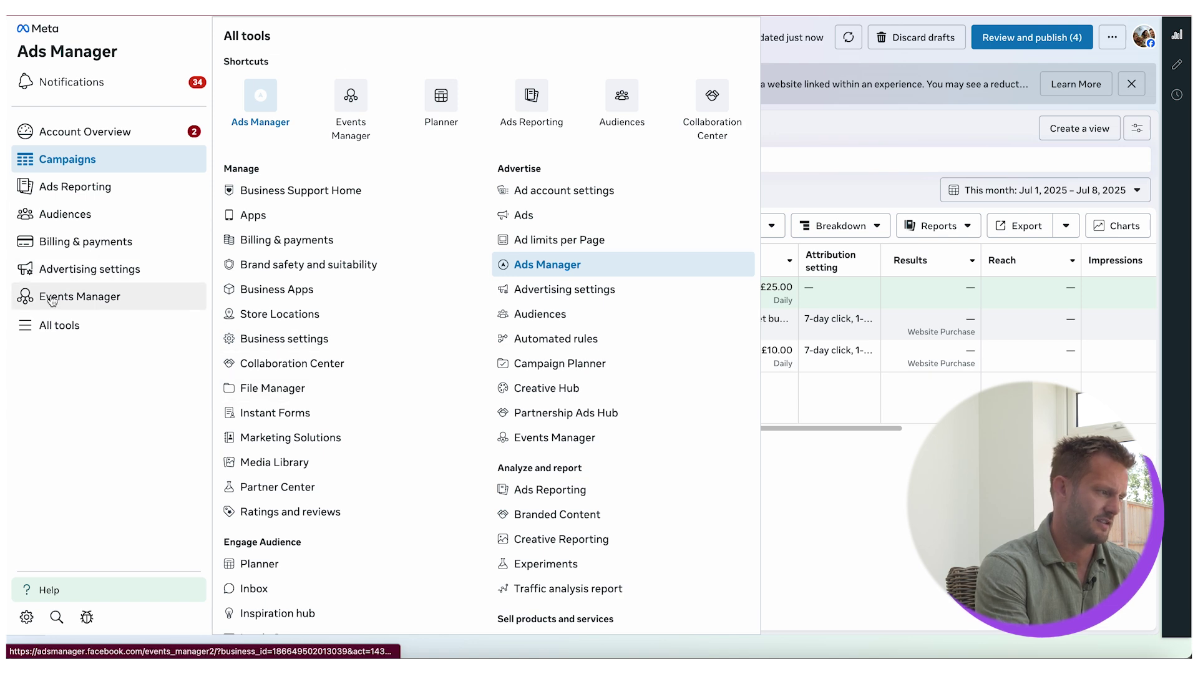
{"action": "left_click", "coordinate": [82, 296]}
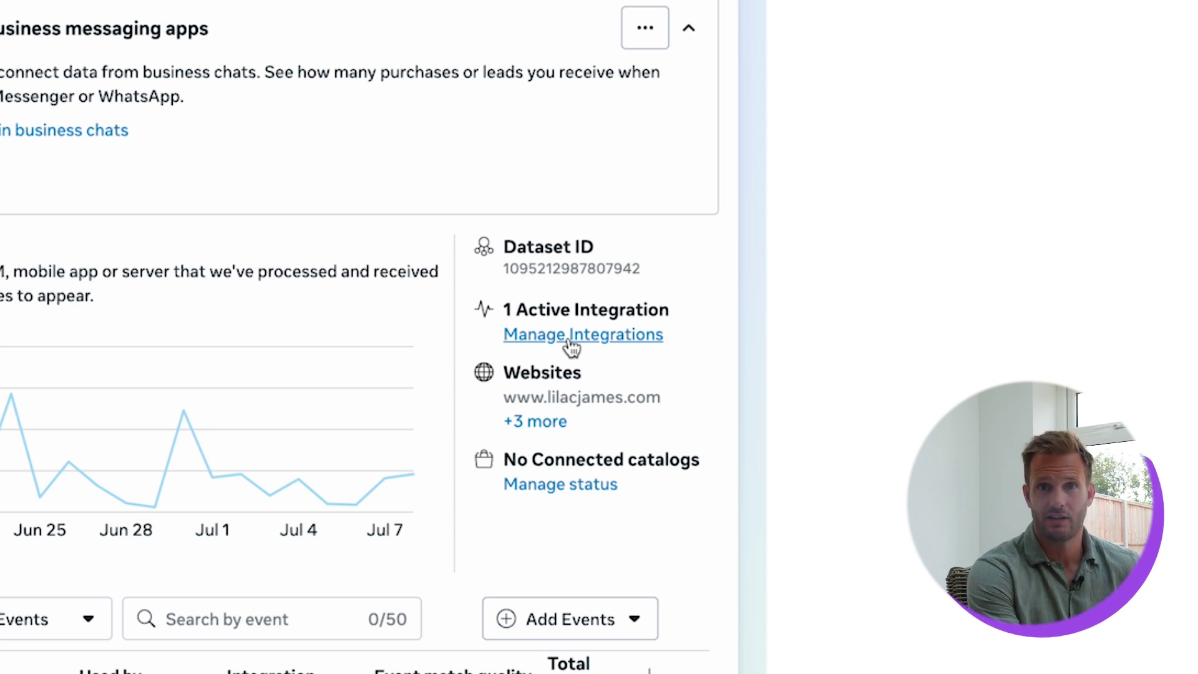
Launch the event setup tool from the Meta Pixel integration's Manage options
{"action": "left_click", "coordinate": [569, 339]}
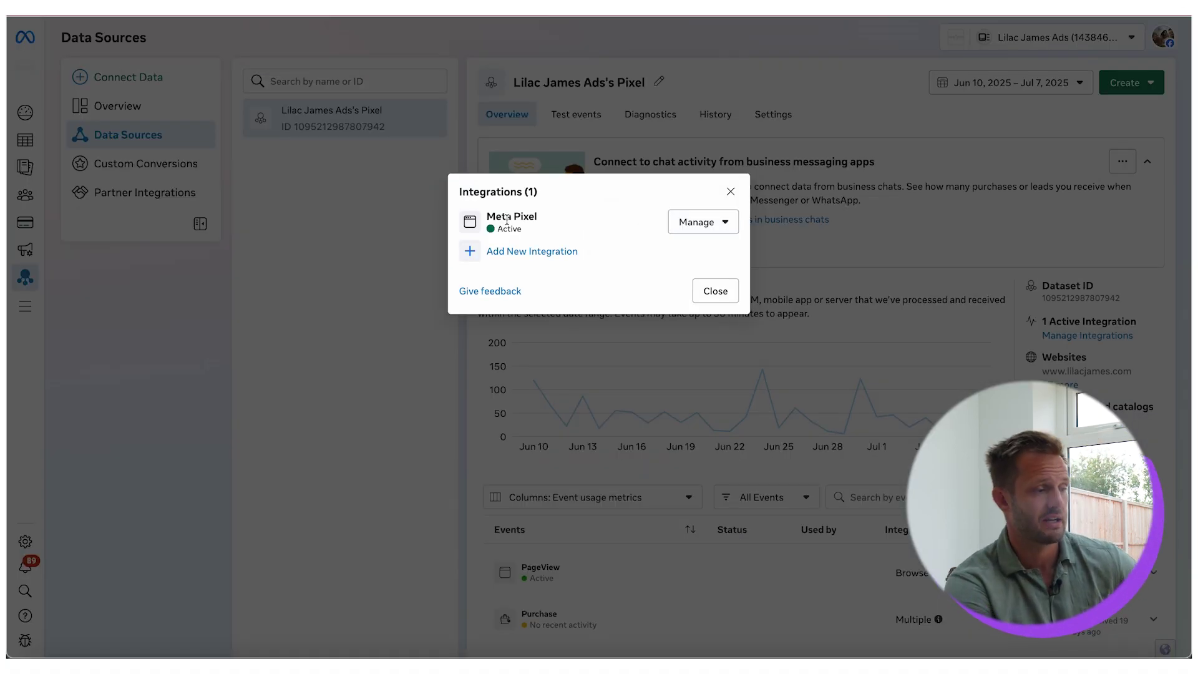
{"action": "left_click", "coordinate": [714, 229]}
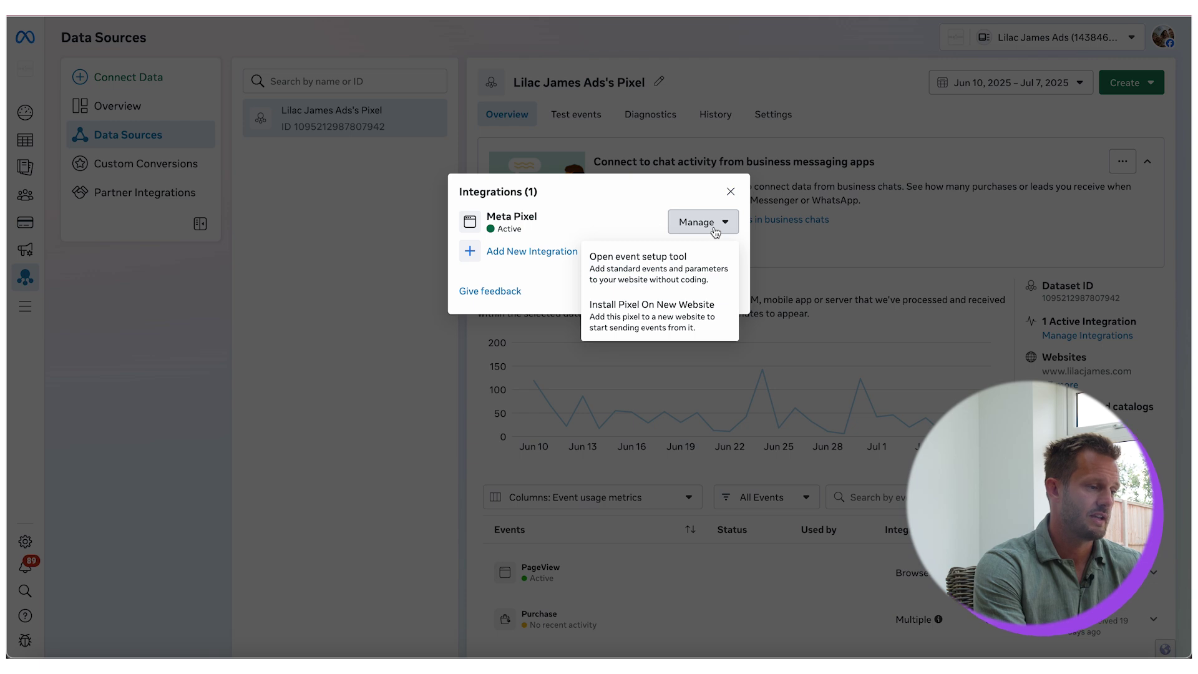
{"action": "left_click", "coordinate": [695, 277]}
{"action": "left_click", "coordinate": [834, 474]}
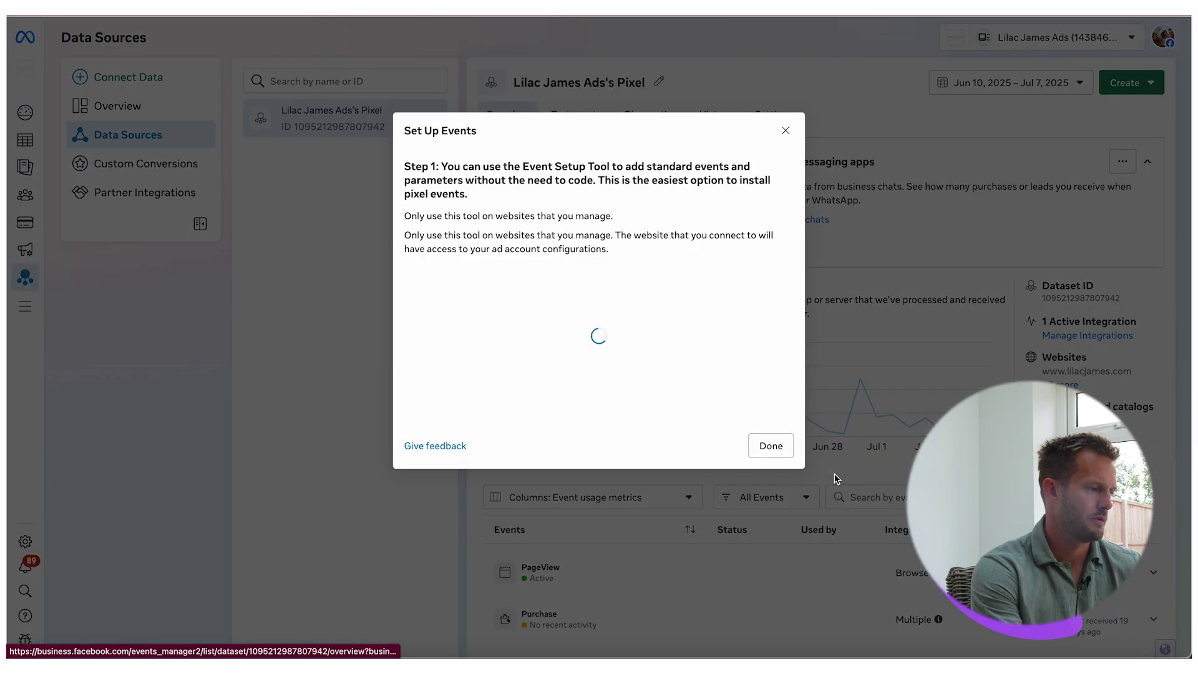
{"action": "left_click", "coordinate": [585, 281]}
{"action": "type", "text": "v"}
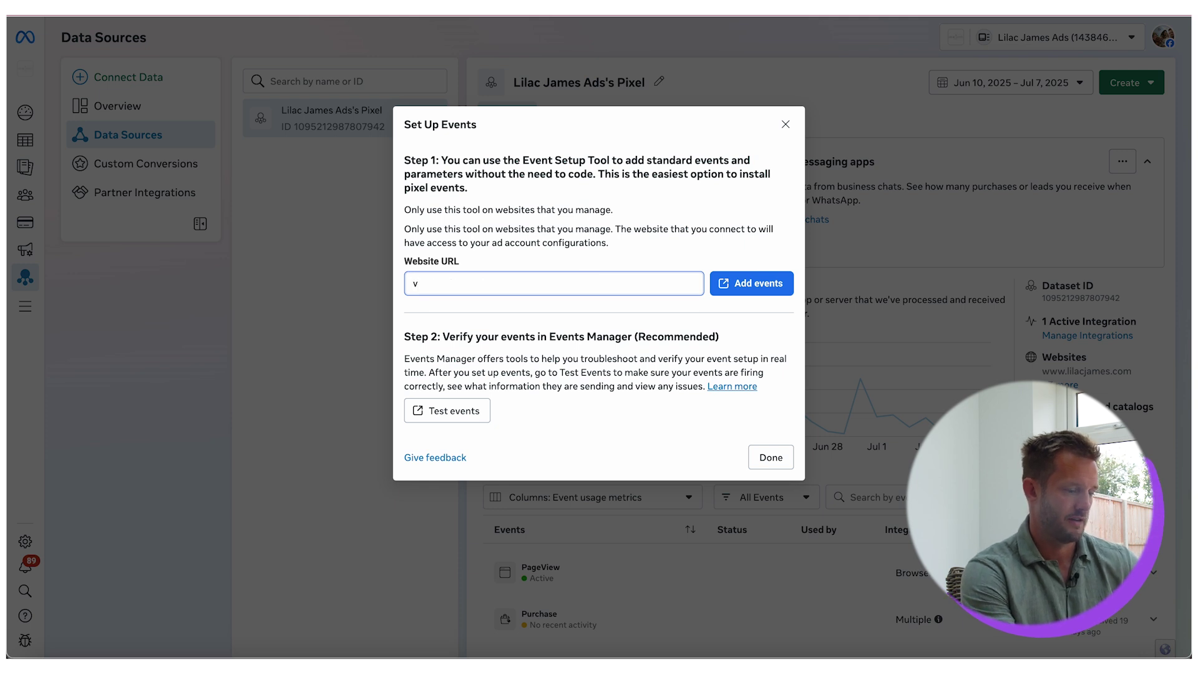
{"action": "key", "text": "BackSpace"}
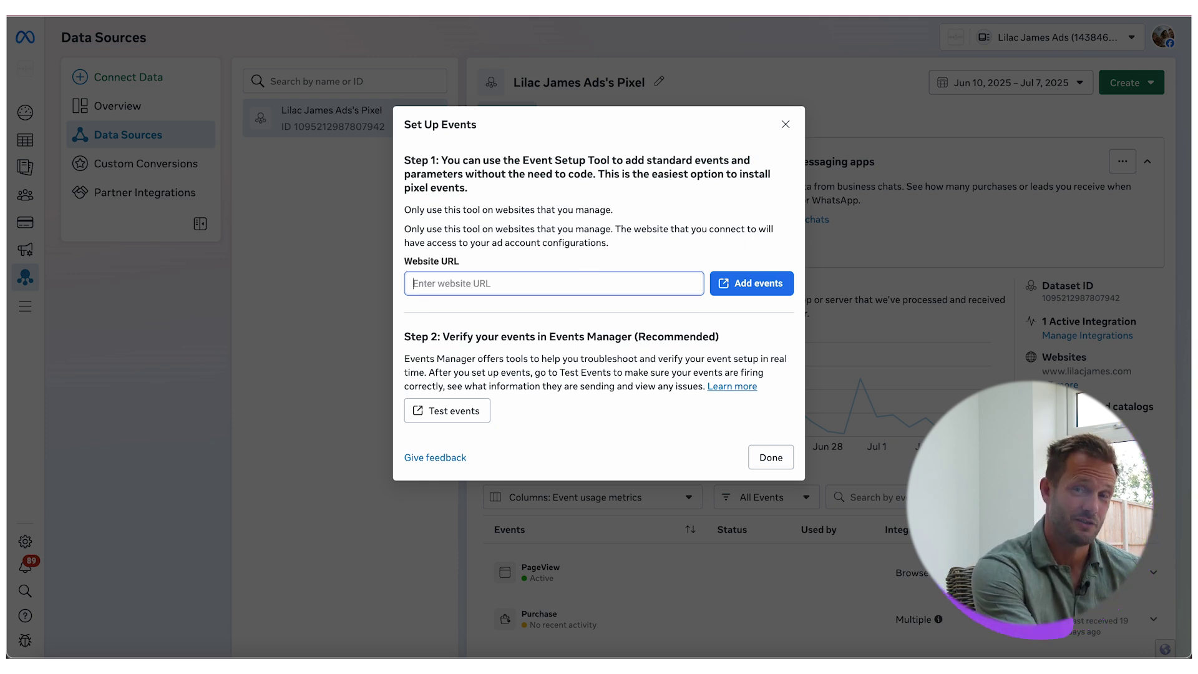
{"action": "type", "text": "www.lilacjames.com"}
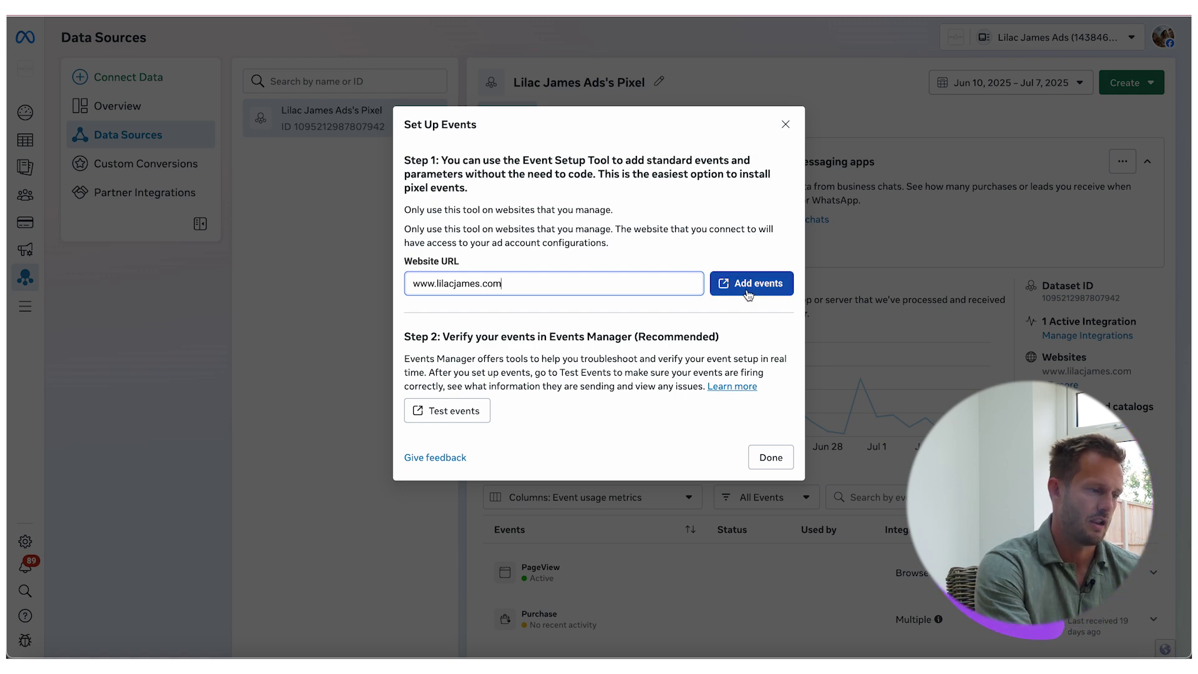
{"action": "left_click", "coordinate": [746, 289]}
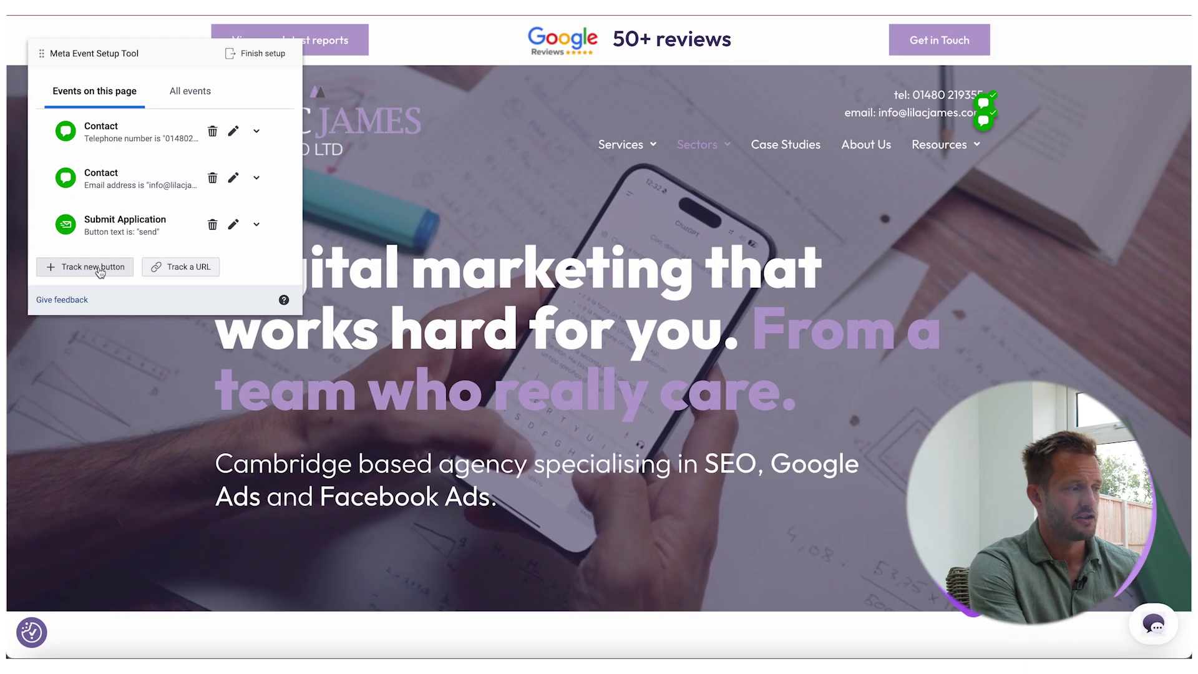
Start a new tracked button and select the CLICK HERE TO FIND OUT MORE button
{"action": "left_click", "coordinate": [478, 546]}
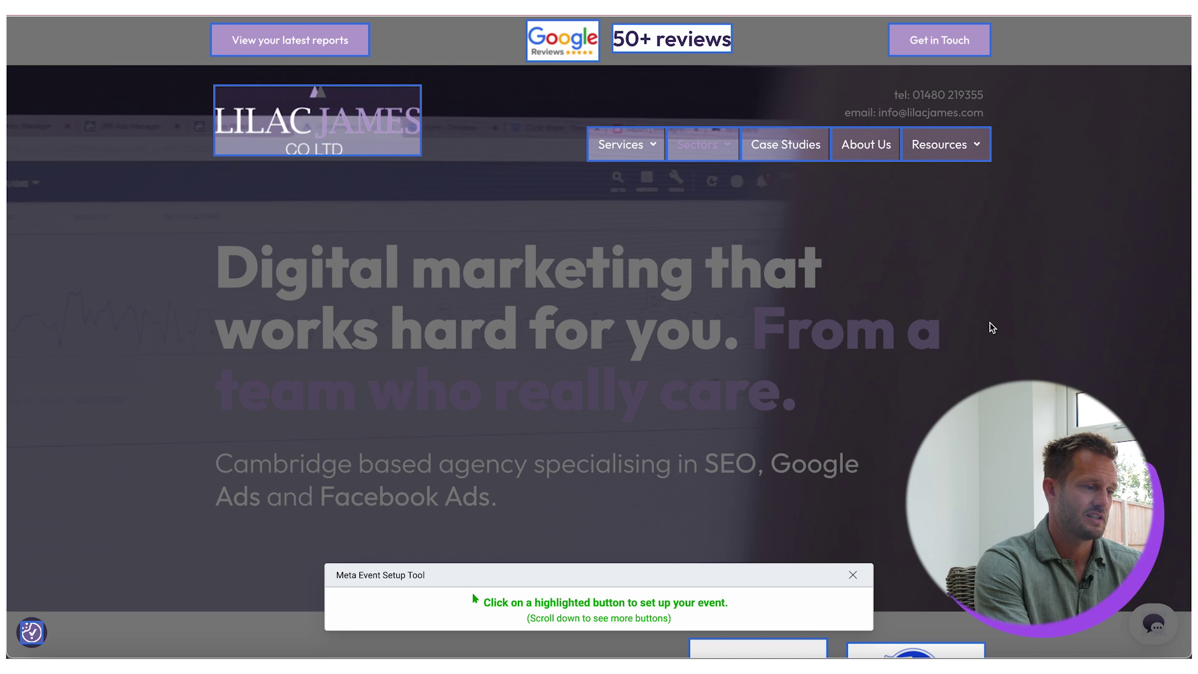
{"action": "scroll", "coordinate": [991, 327], "scroll_direction": "down", "scroll_amount": 3}
{"action": "scroll", "coordinate": [993, 327], "scroll_direction": "down", "scroll_amount": 10}
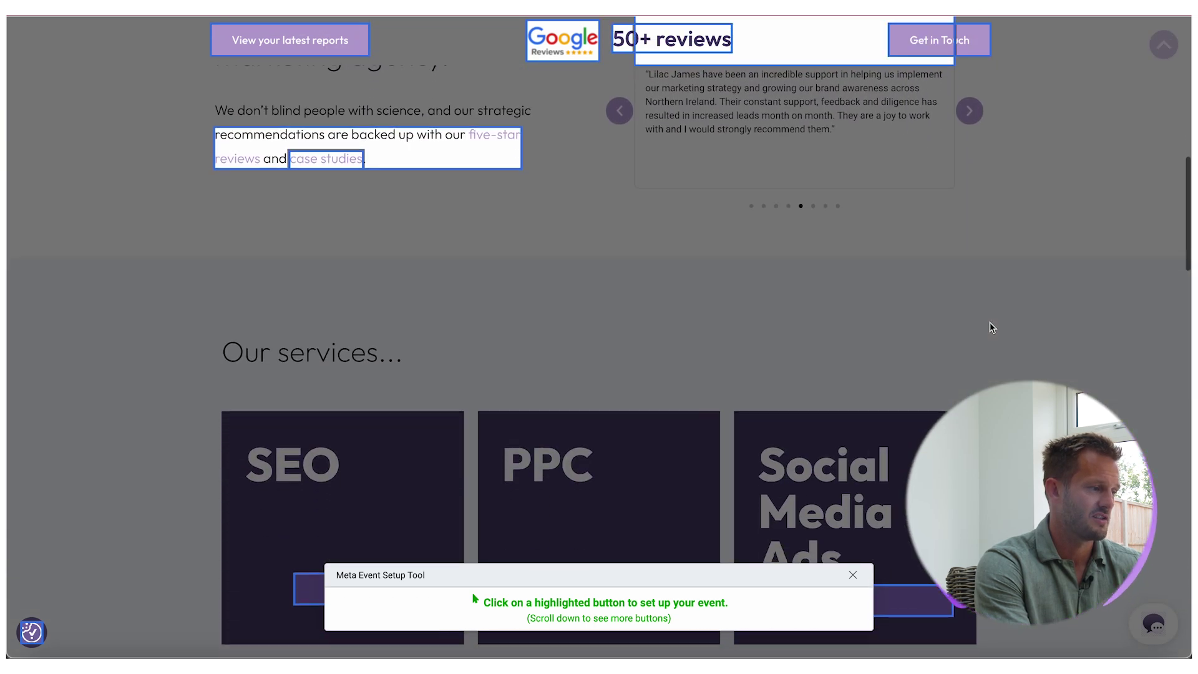
{"action": "scroll", "coordinate": [990, 323], "scroll_direction": "down", "scroll_amount": 12}
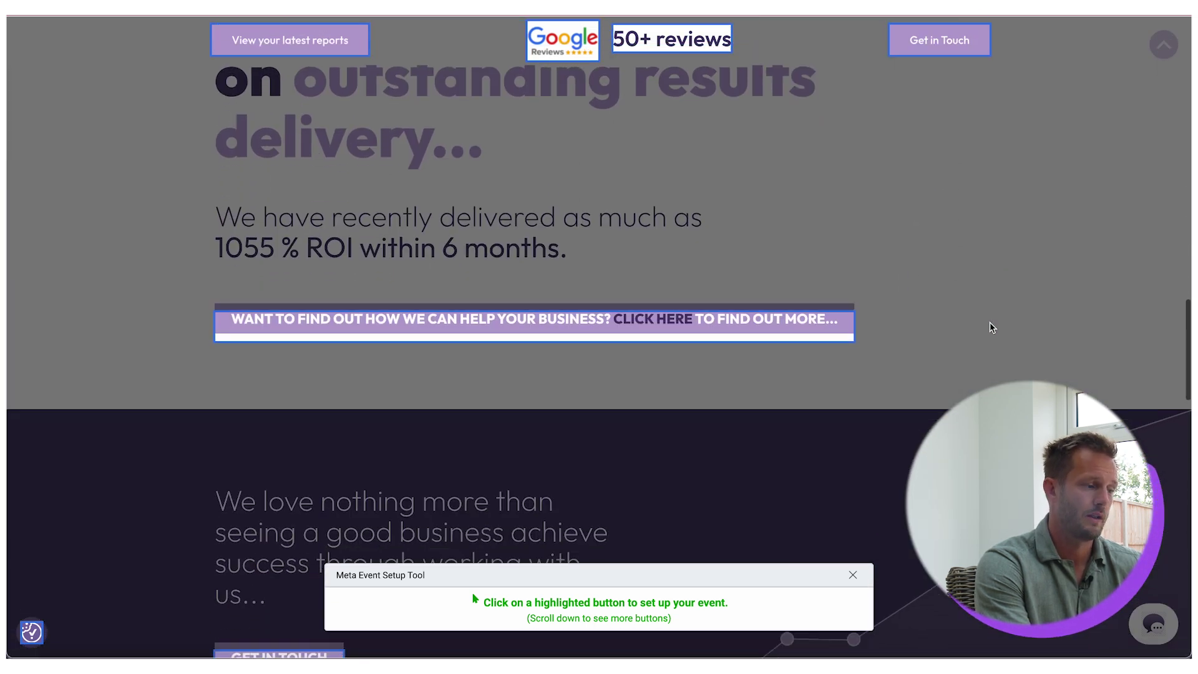
{"action": "scroll", "coordinate": [990, 325], "scroll_direction": "up", "scroll_amount": 4}
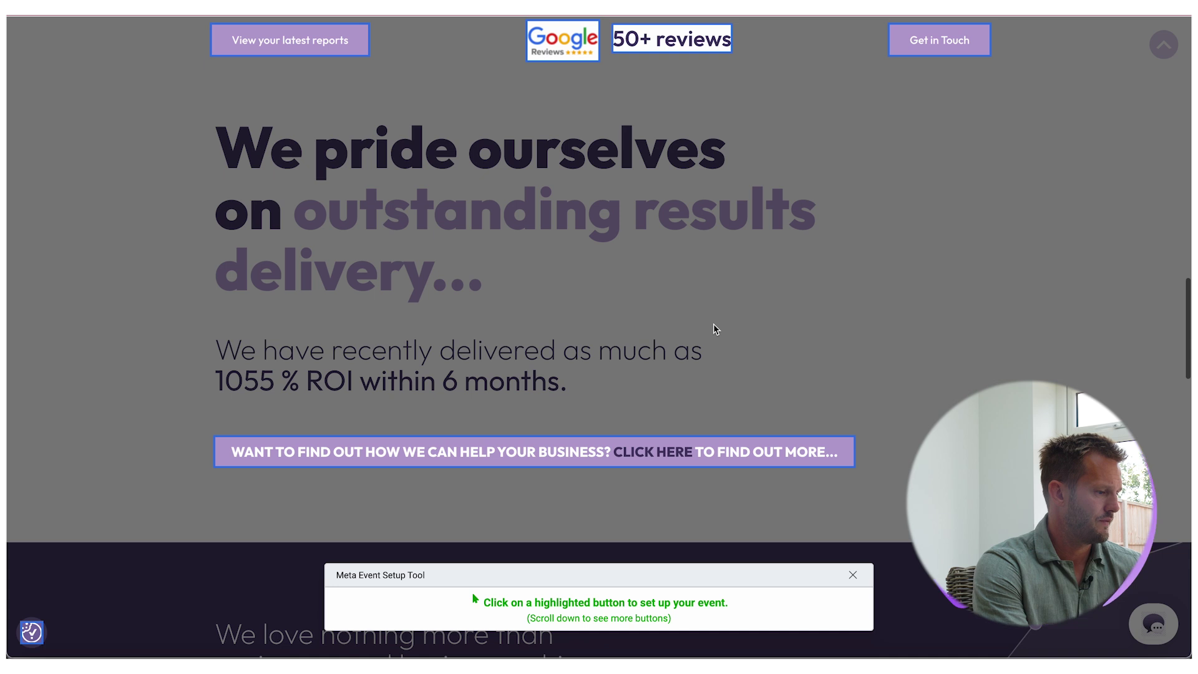
{"action": "left_click", "coordinate": [563, 462]}
{"action": "scroll", "coordinate": [562, 460], "scroll_direction": "down", "scroll_amount": 2}
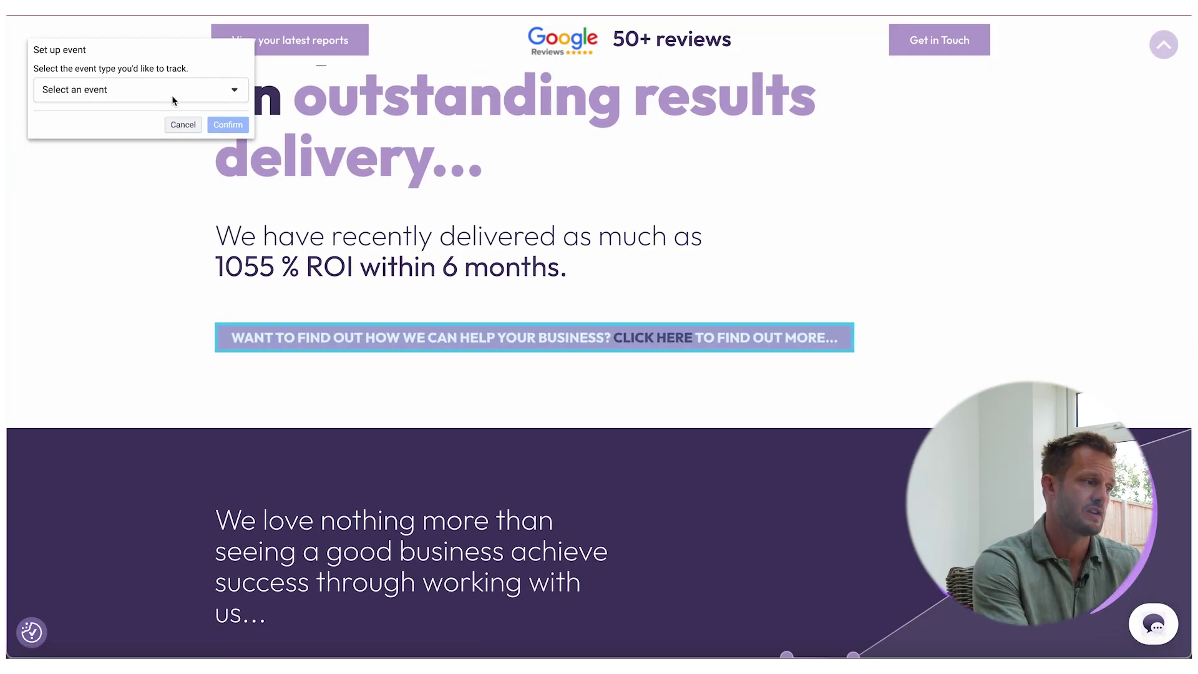
Assign Contact as the button's event type and confirm it
{"action": "left_click", "coordinate": [173, 99]}
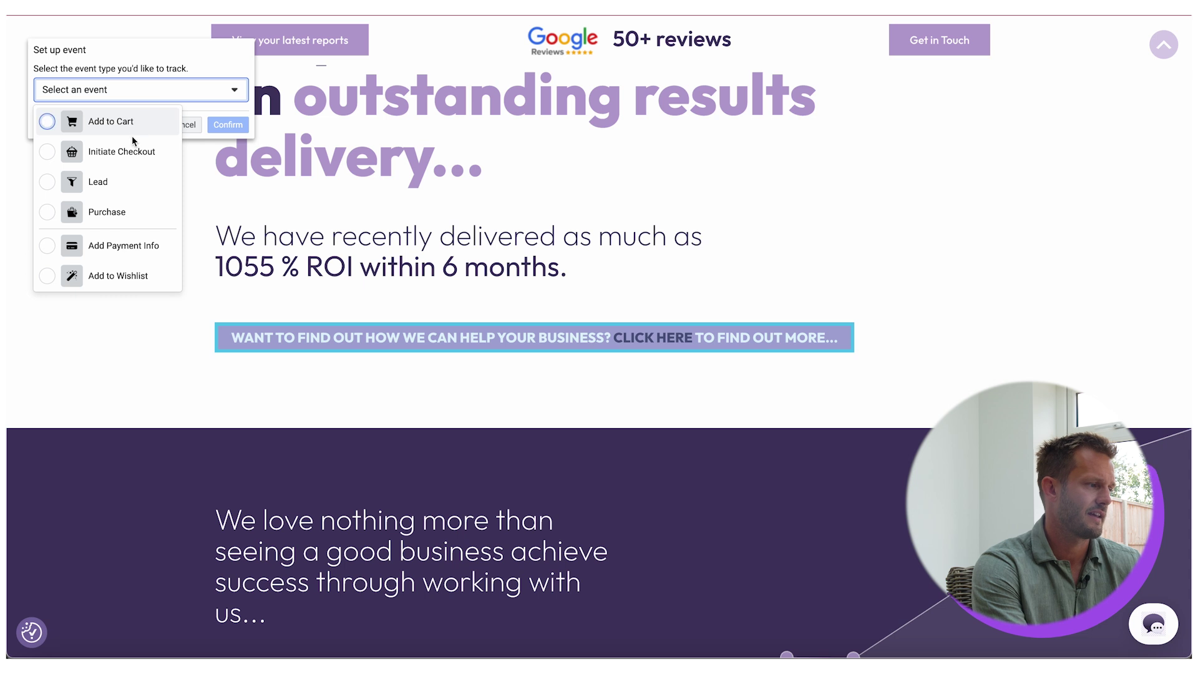
{"action": "scroll", "coordinate": [124, 238], "scroll_direction": "down", "scroll_amount": 1}
{"action": "scroll", "coordinate": [126, 237], "scroll_direction": "down", "scroll_amount": 3}
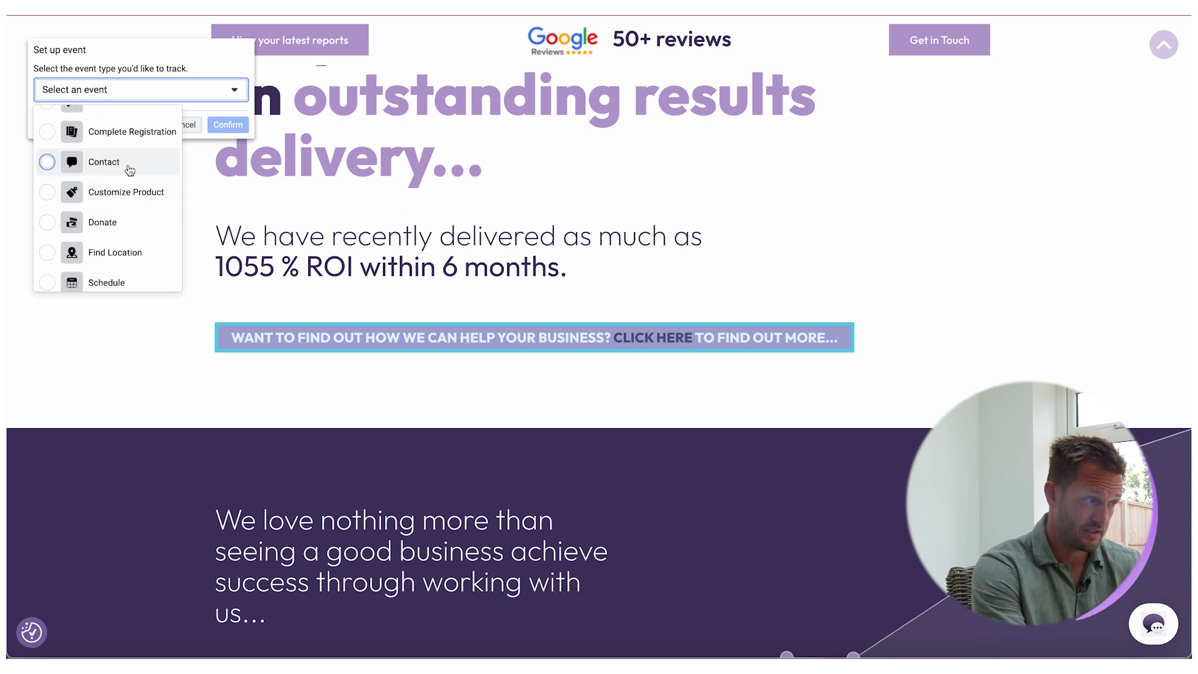
{"action": "left_click", "coordinate": [129, 164]}
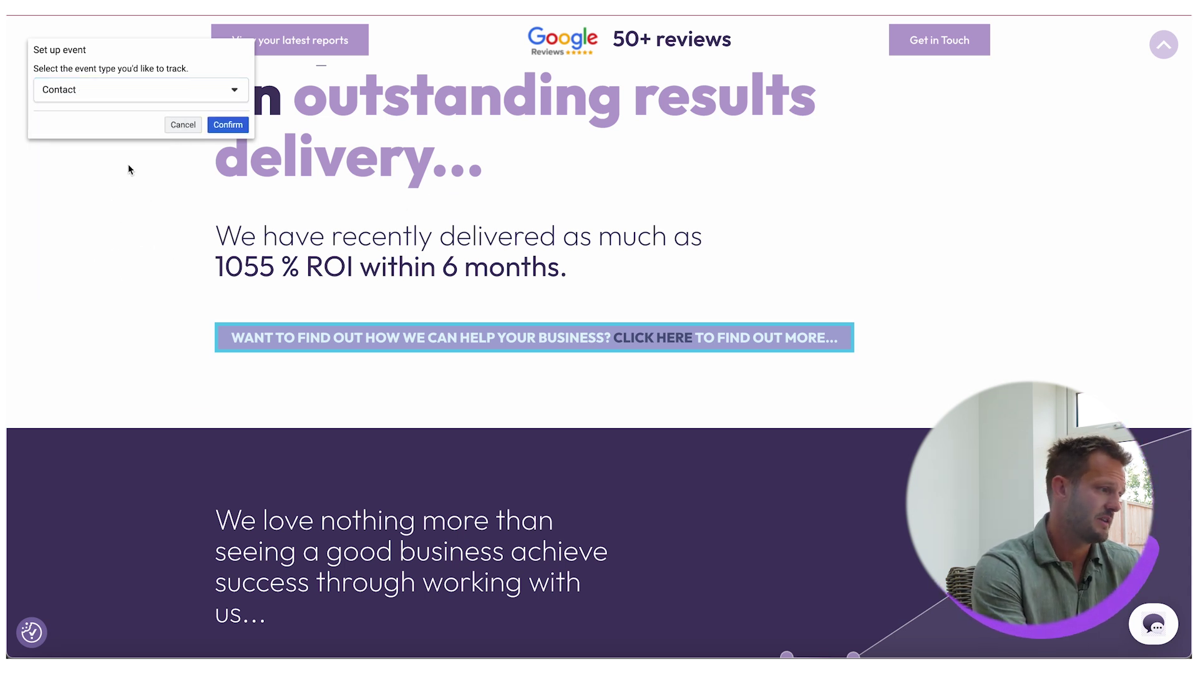
{"action": "left_click", "coordinate": [228, 125]}
{"action": "scroll", "coordinate": [904, 248], "scroll_direction": "up", "scroll_amount": 10}
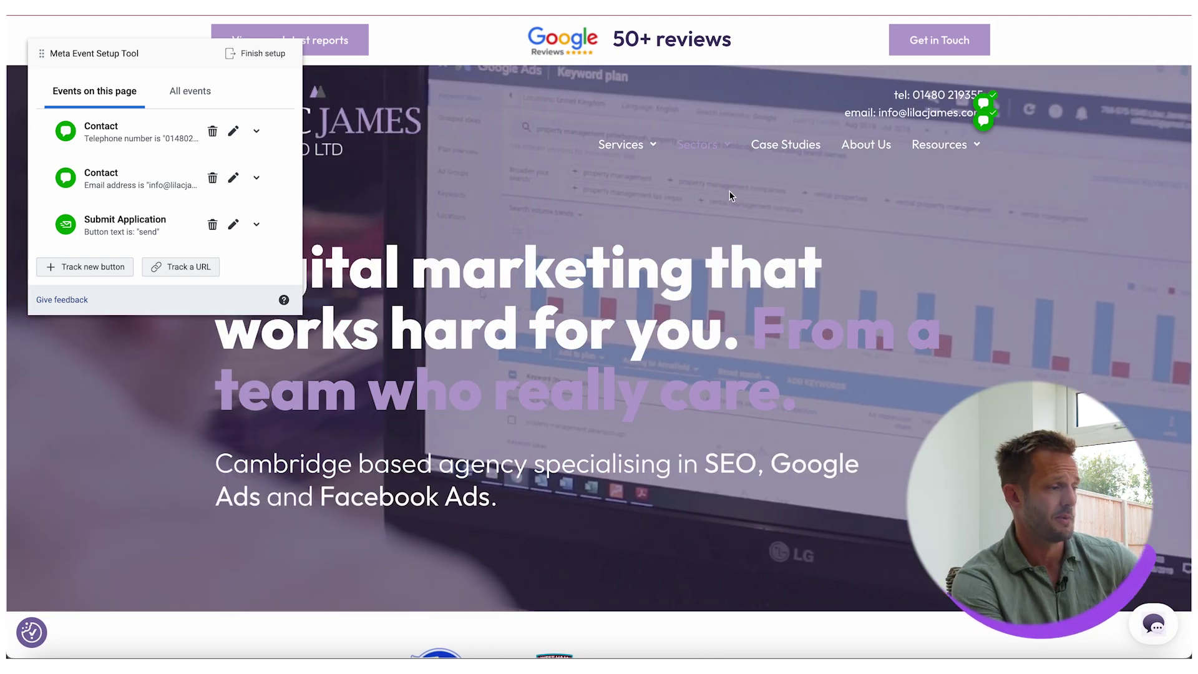
Follow the homepage call-to-action link to the digital-agency-cambridge page
{"action": "mouse_move", "coordinate": [710, 163]}
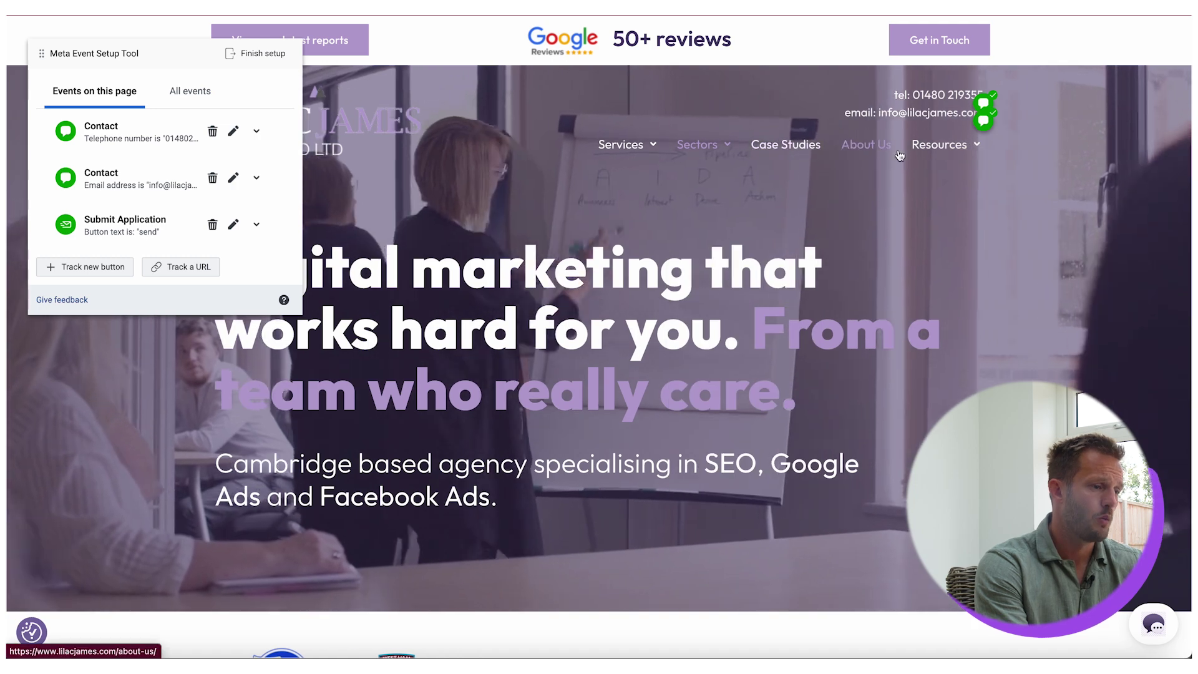
{"action": "scroll", "coordinate": [689, 275], "scroll_direction": "down", "scroll_amount": 10}
{"action": "scroll", "coordinate": [690, 275], "scroll_direction": "down", "scroll_amount": 10}
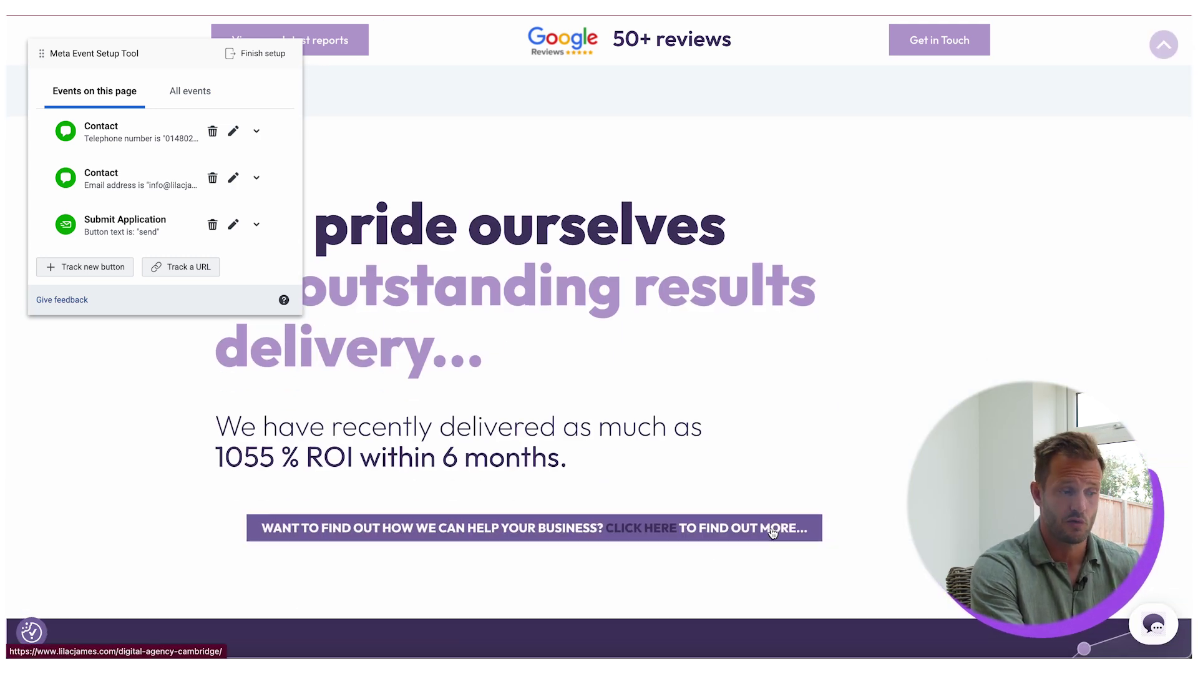
{"action": "left_click", "coordinate": [774, 528]}
Begin tracking the REQUEST OUR FREE REVIEW button, then cancel without choosing an event
{"action": "scroll", "coordinate": [770, 535], "scroll_direction": "down", "scroll_amount": 8}
{"action": "scroll", "coordinate": [771, 535], "scroll_direction": "down", "scroll_amount": 15}
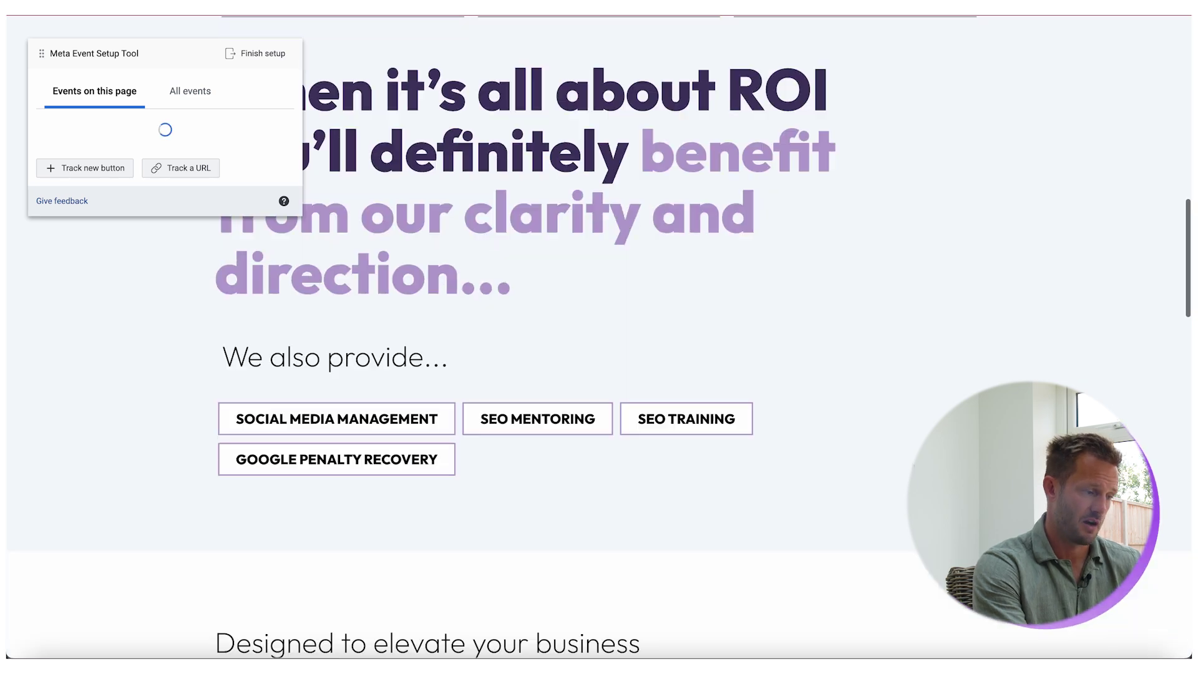
{"action": "scroll", "coordinate": [599, 374], "scroll_direction": "up", "scroll_amount": 7}
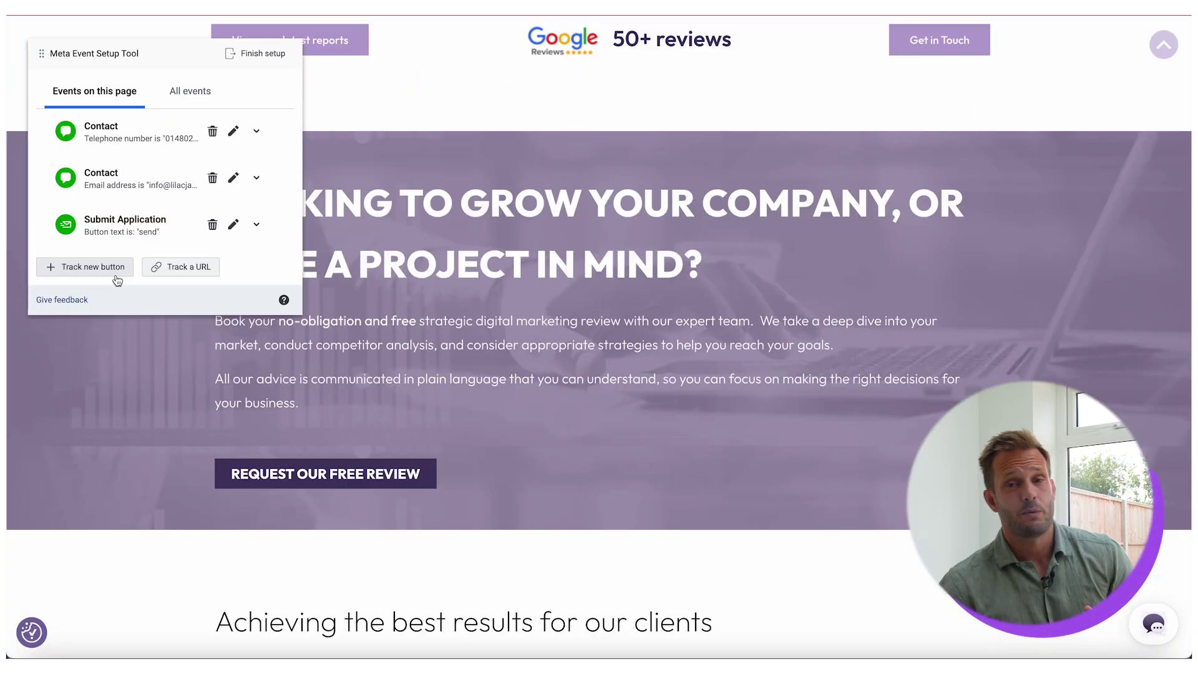
{"action": "left_click", "coordinate": [116, 273]}
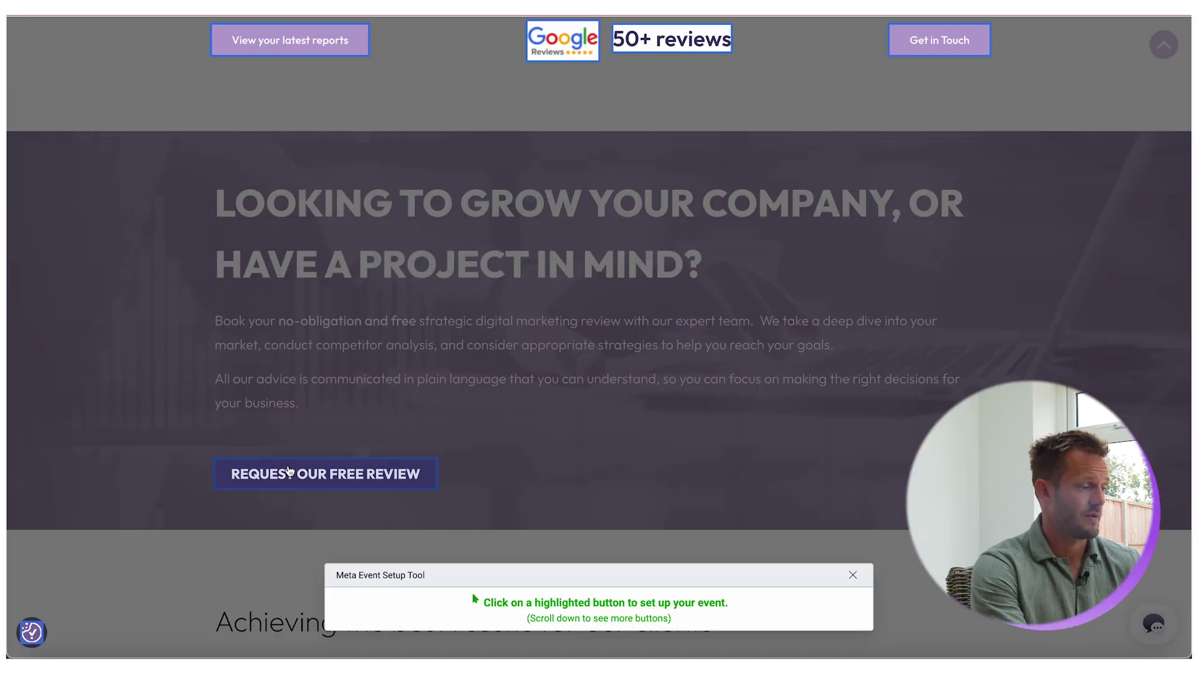
{"action": "left_click", "coordinate": [348, 481]}
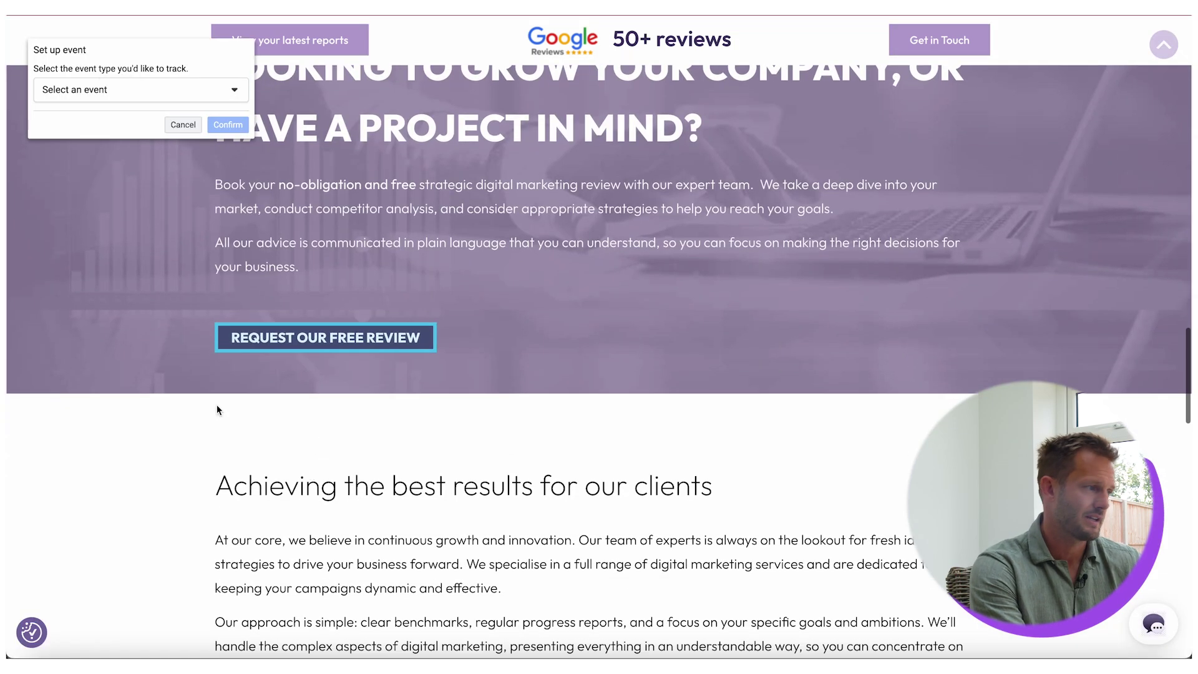
{"action": "left_click", "coordinate": [213, 99]}
{"action": "left_click", "coordinate": [268, 156]}
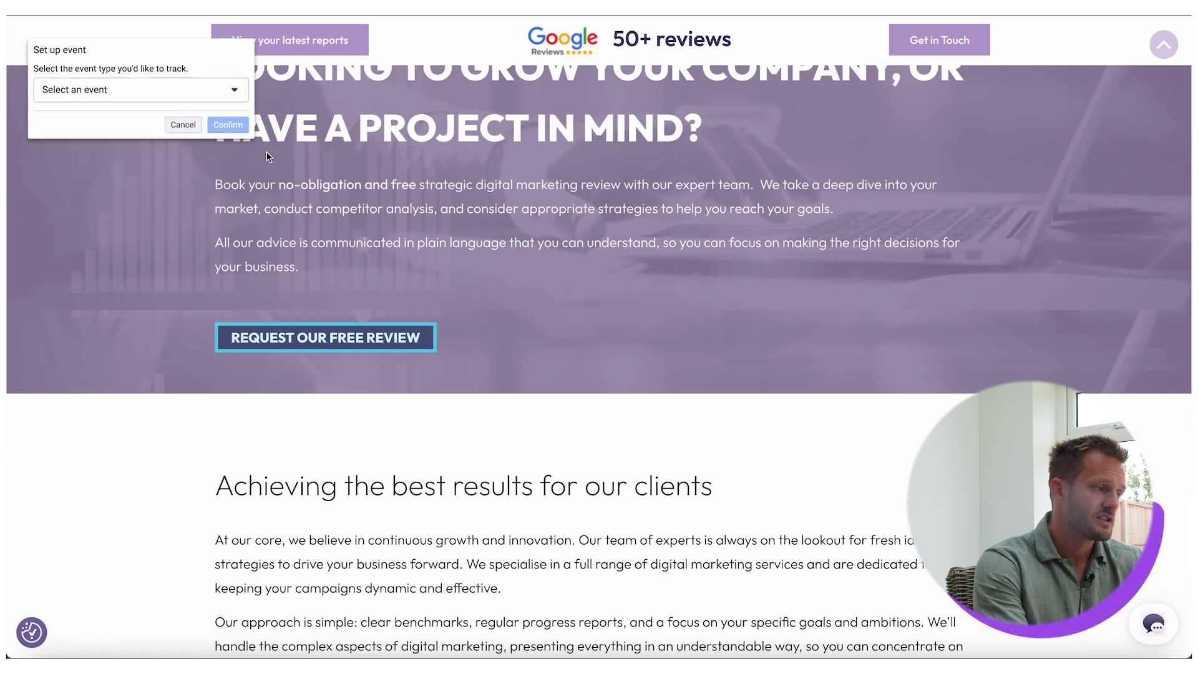
{"action": "left_click", "coordinate": [178, 124]}
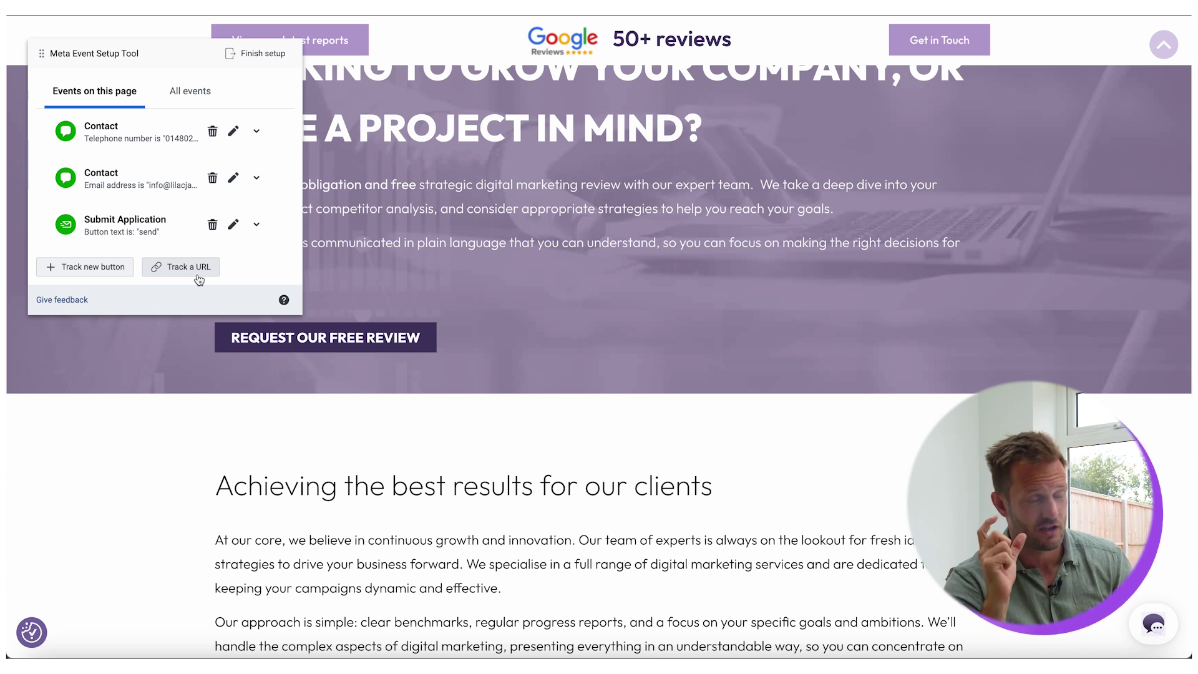
Draft a Complete Registration URL event with 'URL contains' matching, then cancel without adding it
{"action": "left_click", "coordinate": [199, 280]}
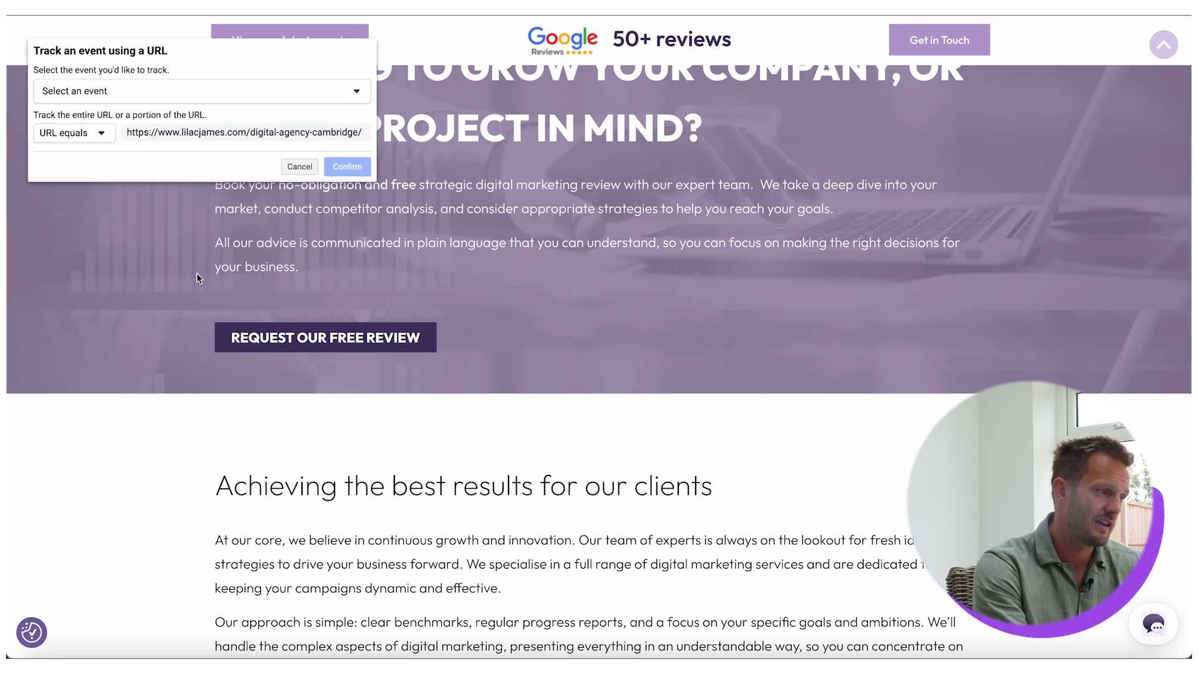
{"action": "left_click", "coordinate": [133, 95]}
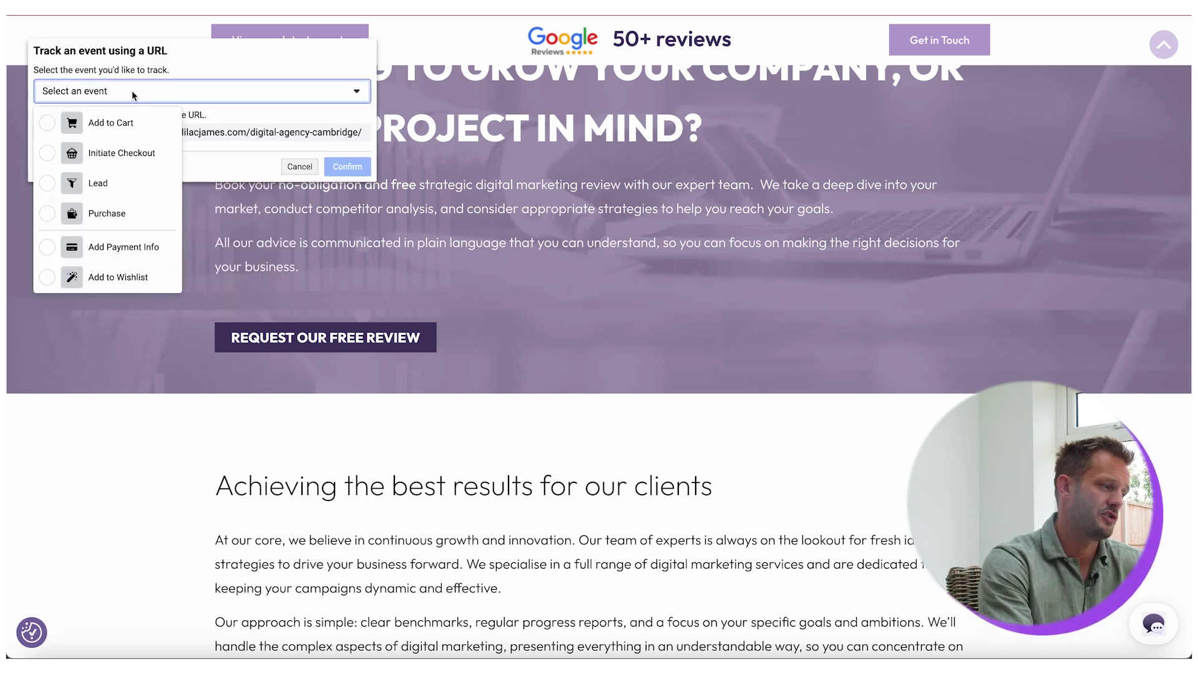
{"action": "scroll", "coordinate": [124, 248], "scroll_direction": "down", "scroll_amount": 3}
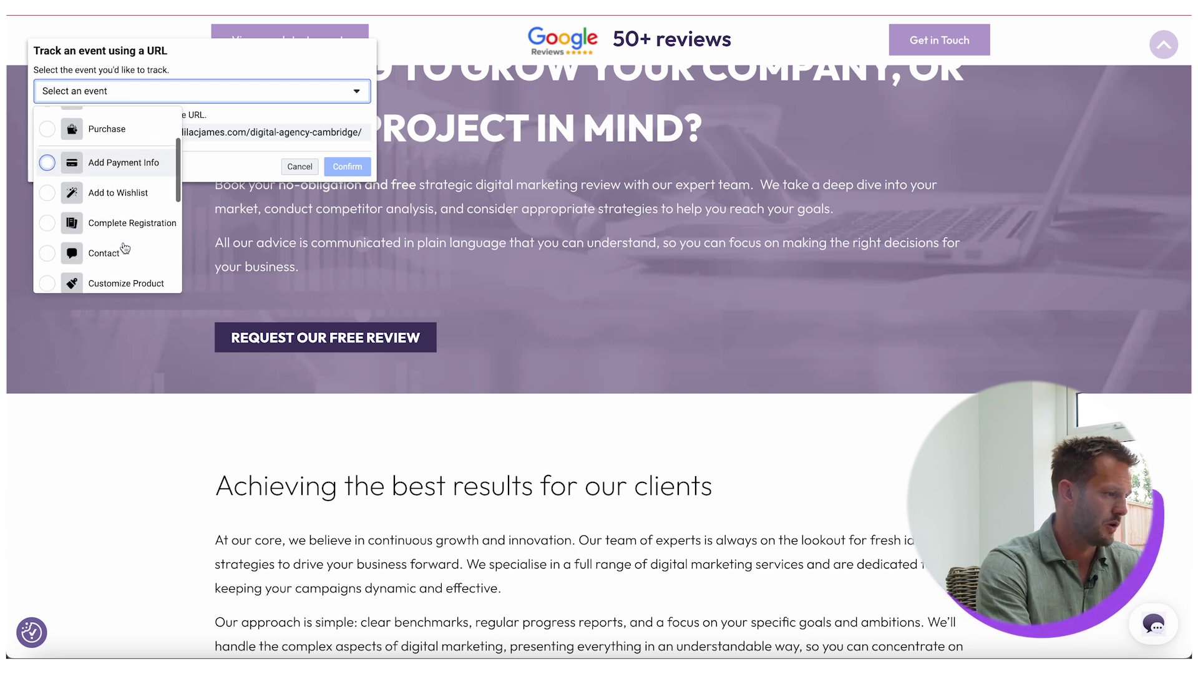
{"action": "left_click", "coordinate": [147, 167]}
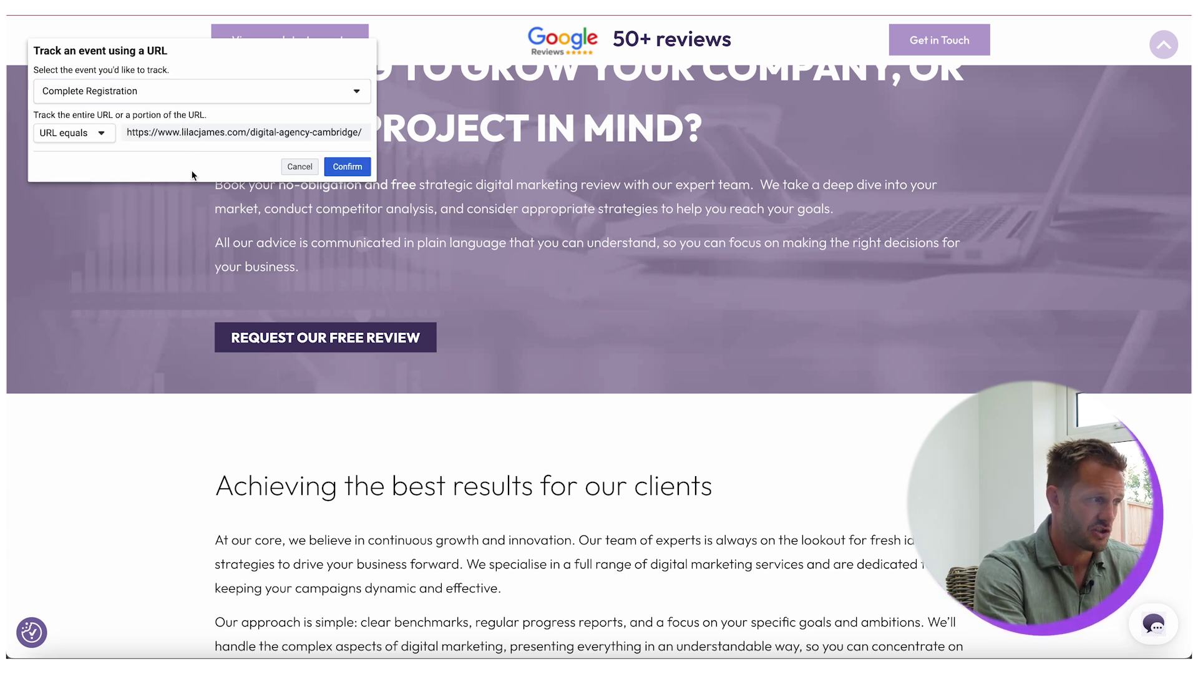
{"action": "left_click", "coordinate": [104, 138]}
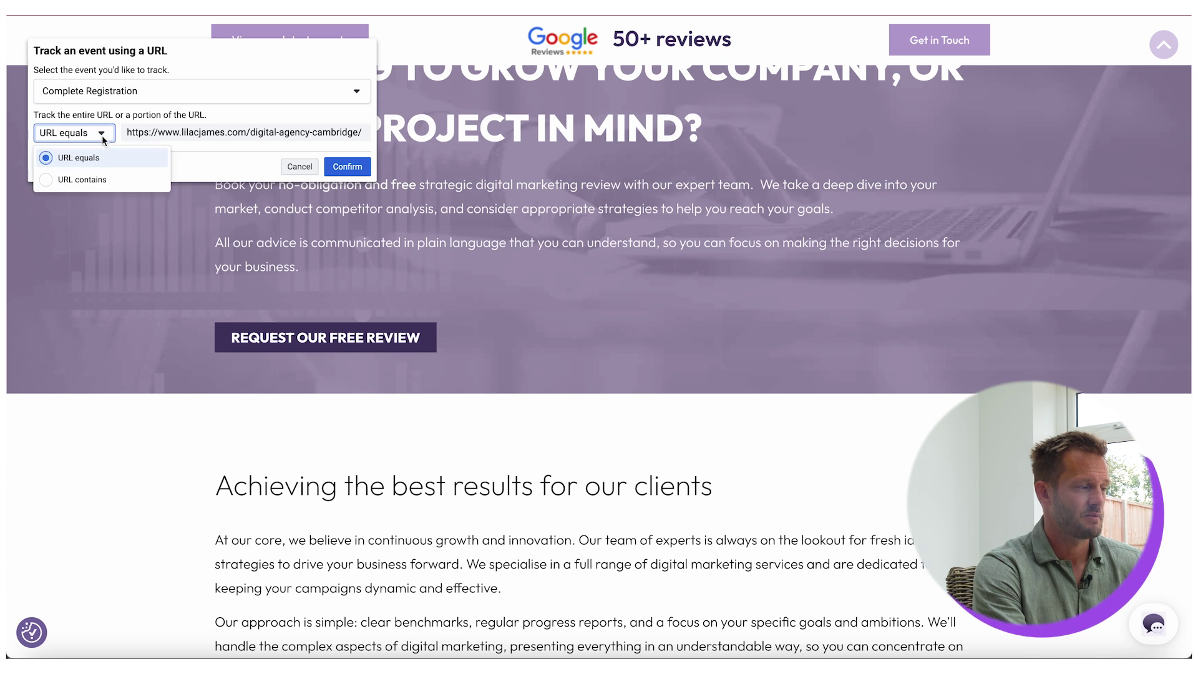
{"action": "left_click", "coordinate": [120, 188]}
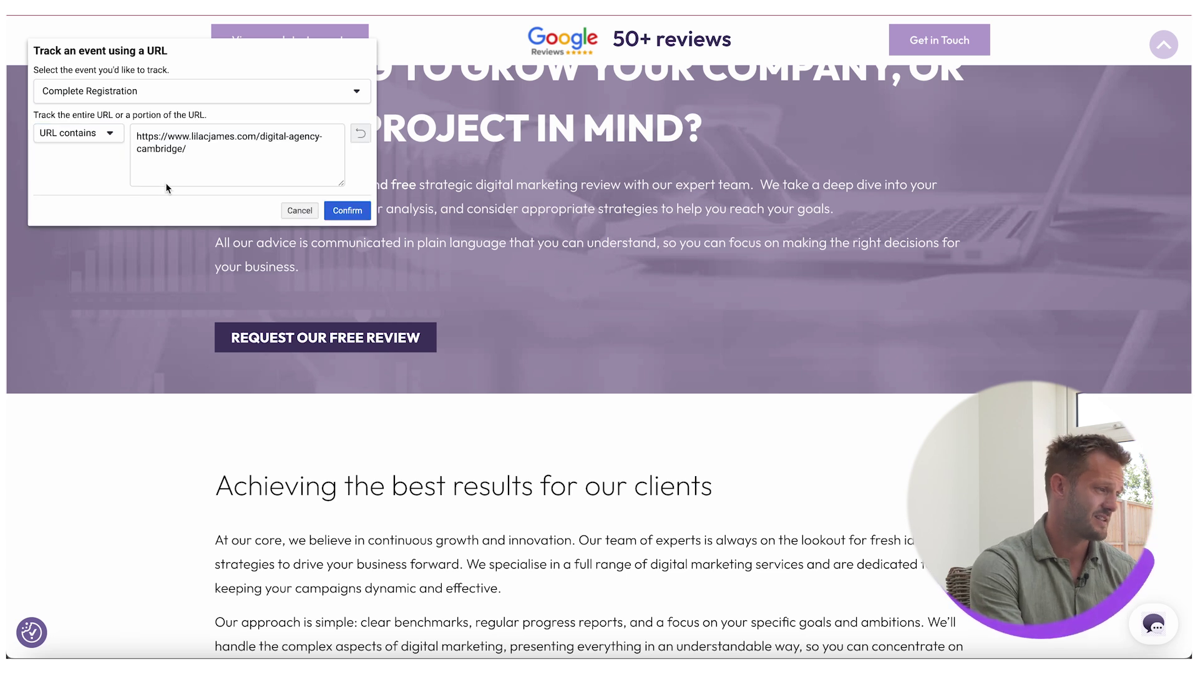
{"action": "left_click", "coordinate": [257, 137]}
{"action": "key", "text": "ctrl+a"}
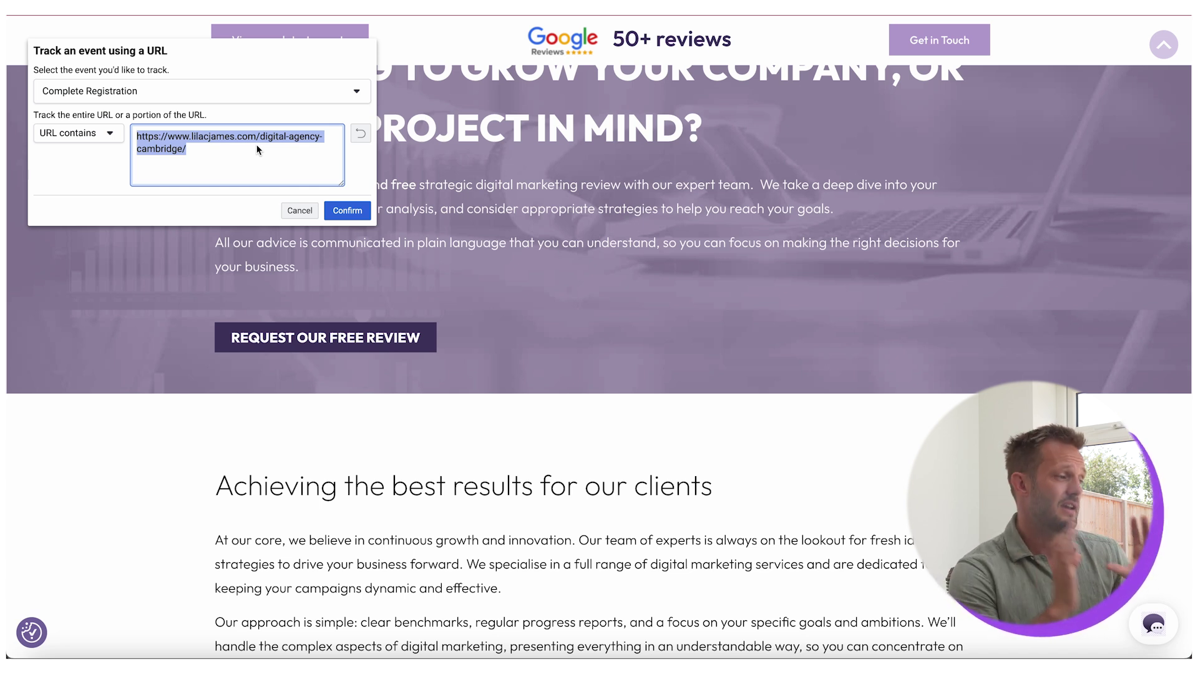
{"action": "left_click", "coordinate": [299, 210]}
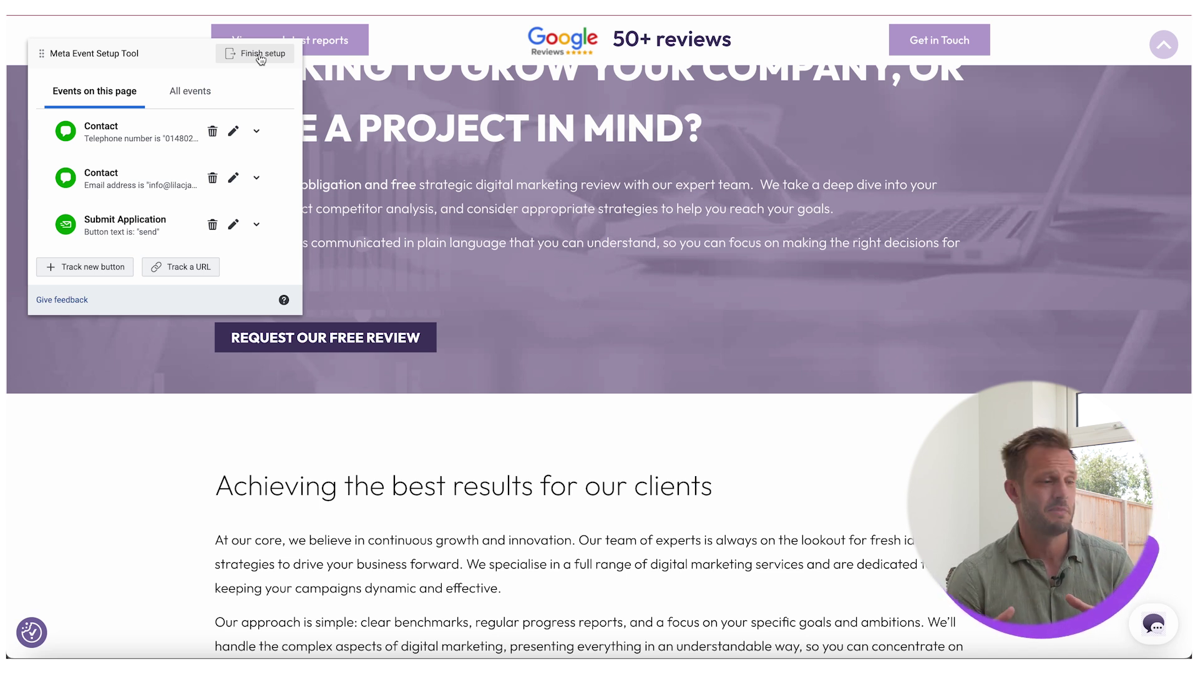
Scroll the site back to the top to check the tracked tel and email links
{"action": "scroll", "coordinate": [911, 230], "scroll_direction": "up", "scroll_amount": 10}
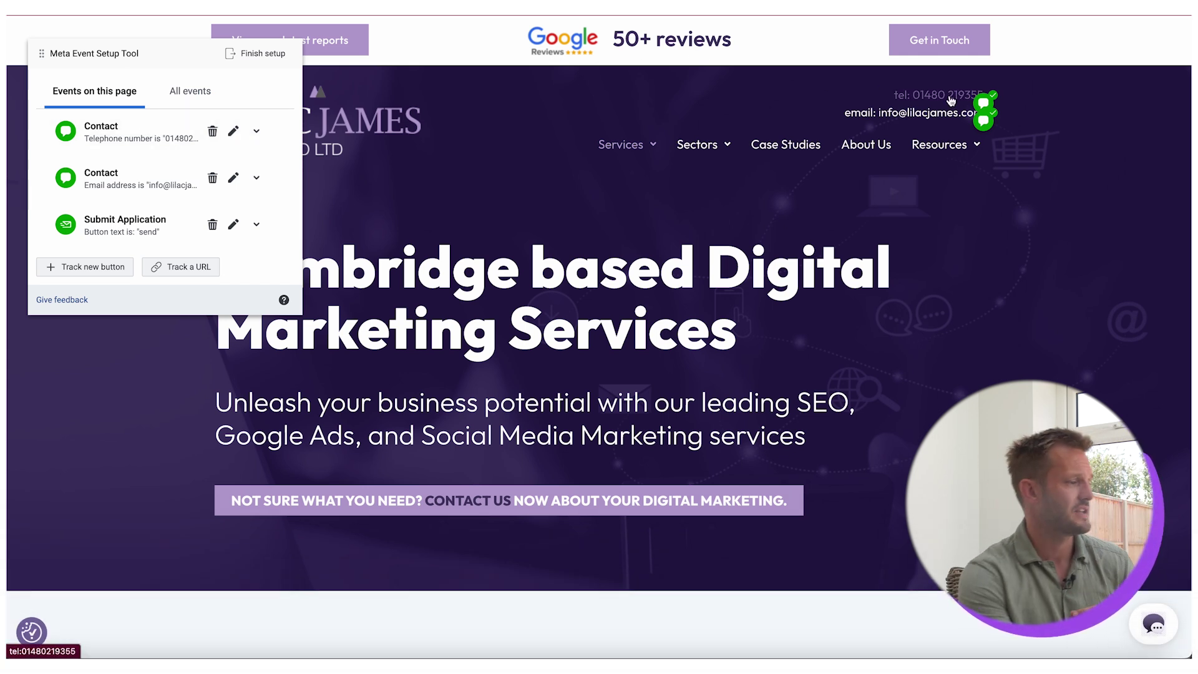
{"action": "mouse_move", "coordinate": [908, 140]}
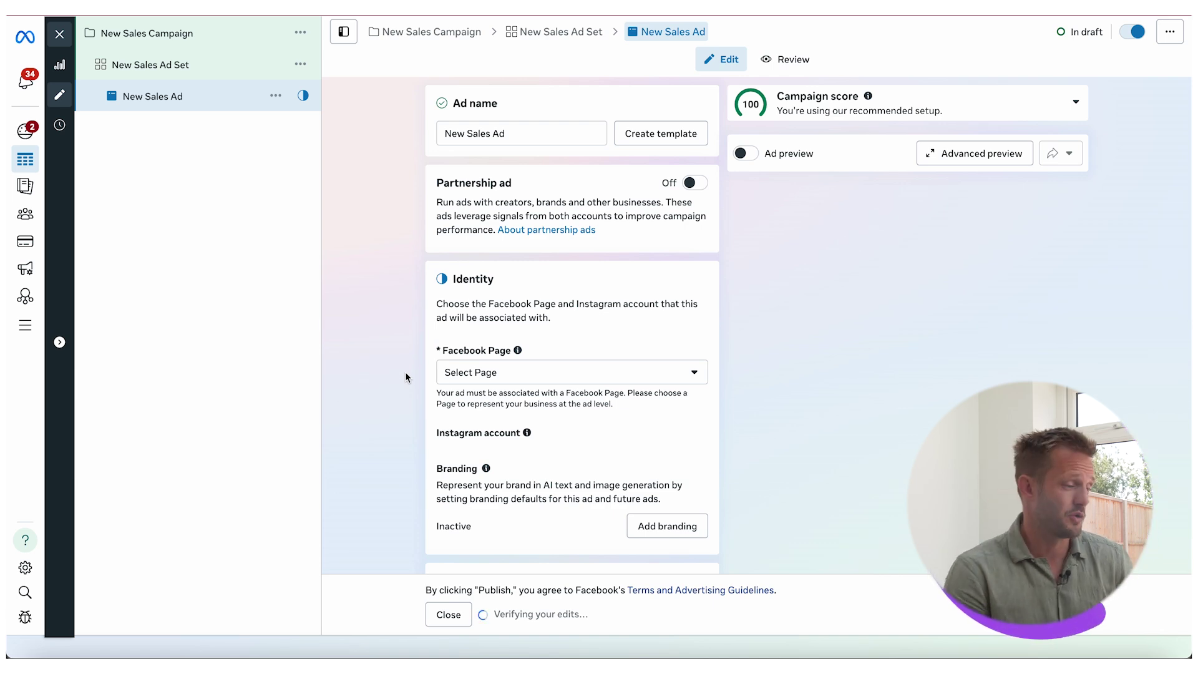
{"action": "scroll", "coordinate": [405, 371], "scroll_direction": "down", "scroll_amount": 15}
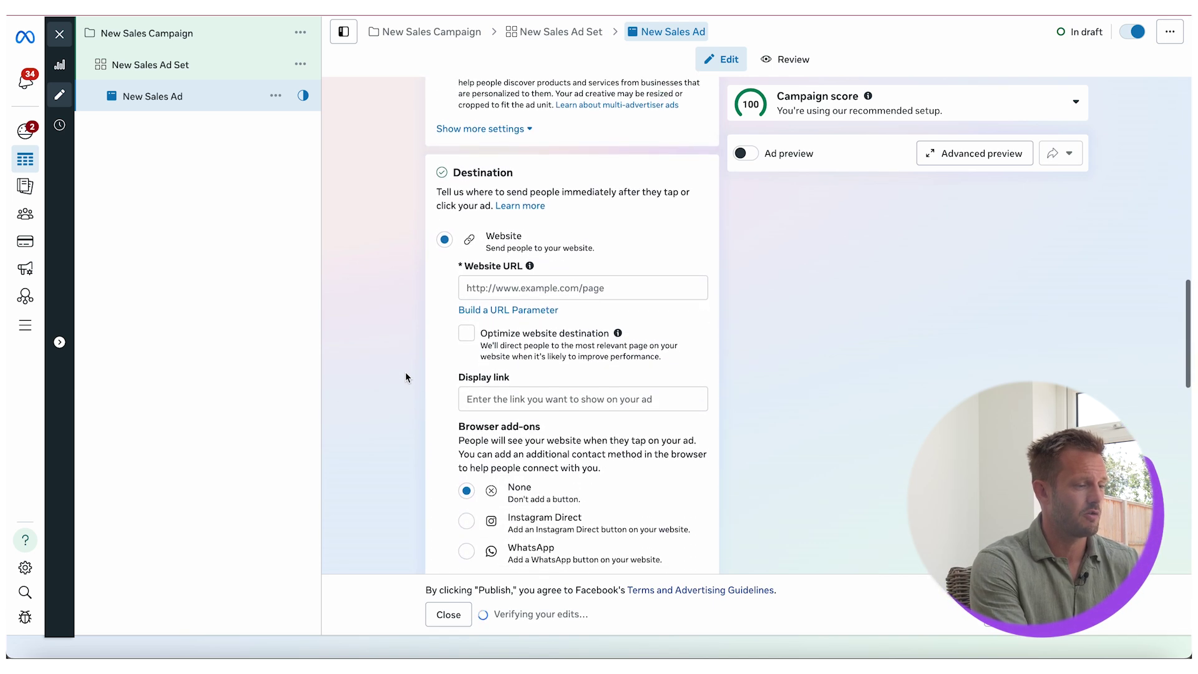
{"action": "left_click", "coordinate": [576, 307]}
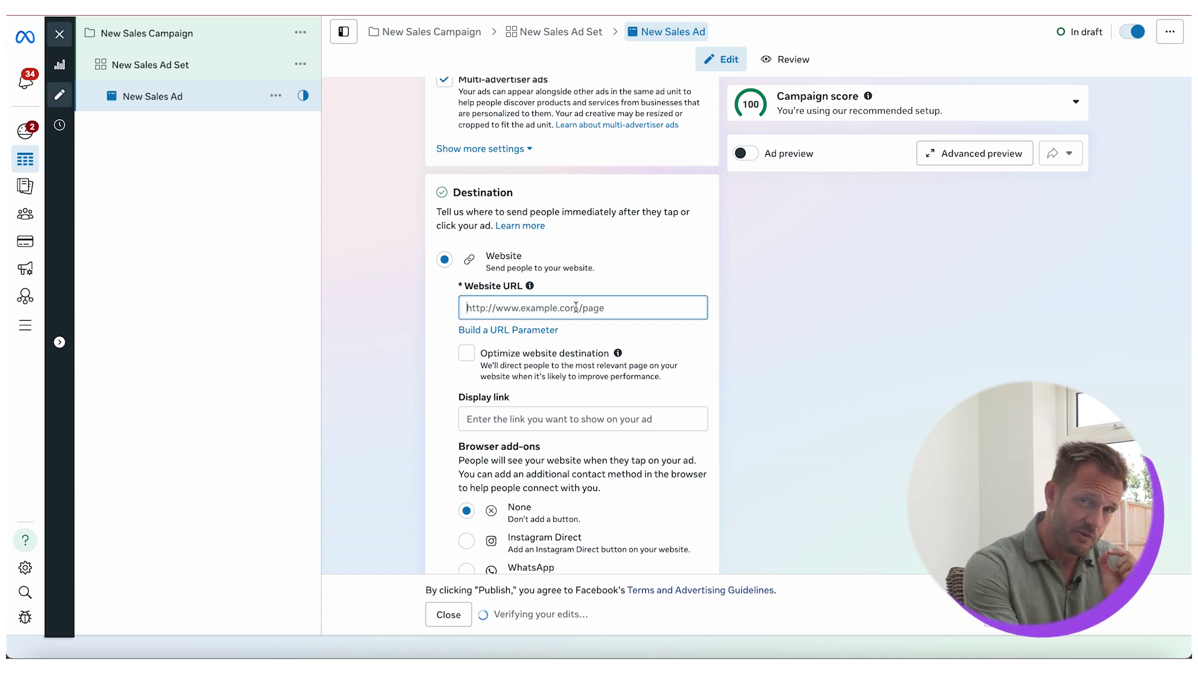
{"action": "left_click", "coordinate": [530, 330]}
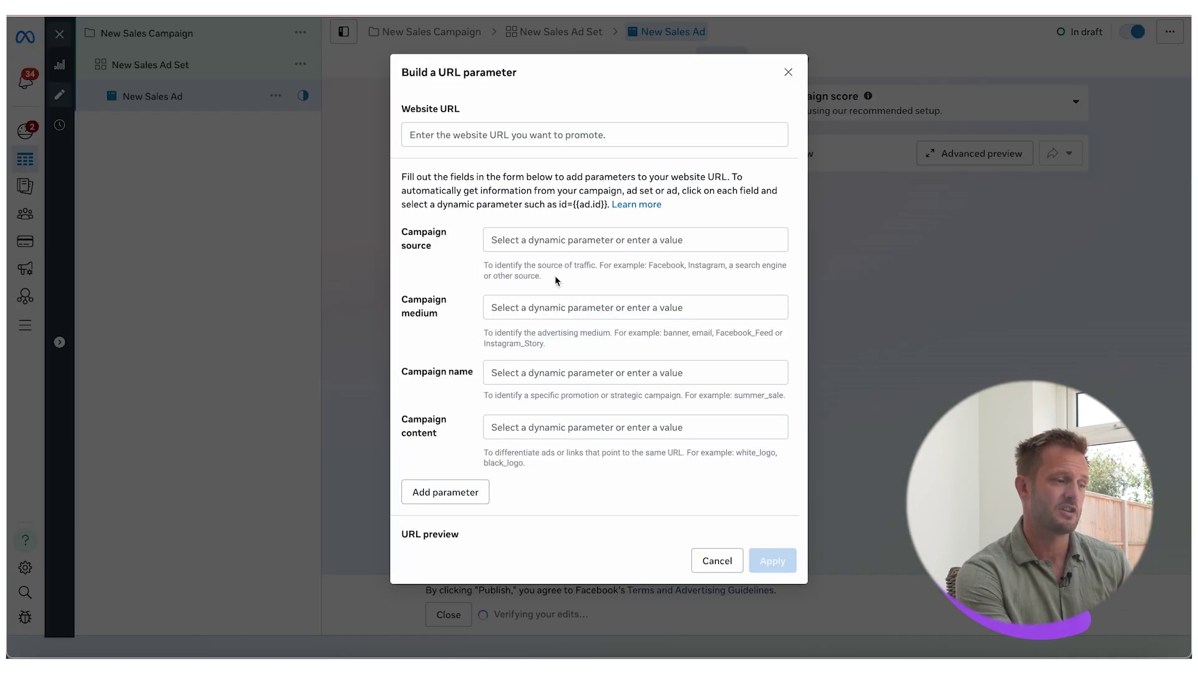
{"action": "left_click", "coordinate": [617, 127]}
{"action": "type", "text": "w"}
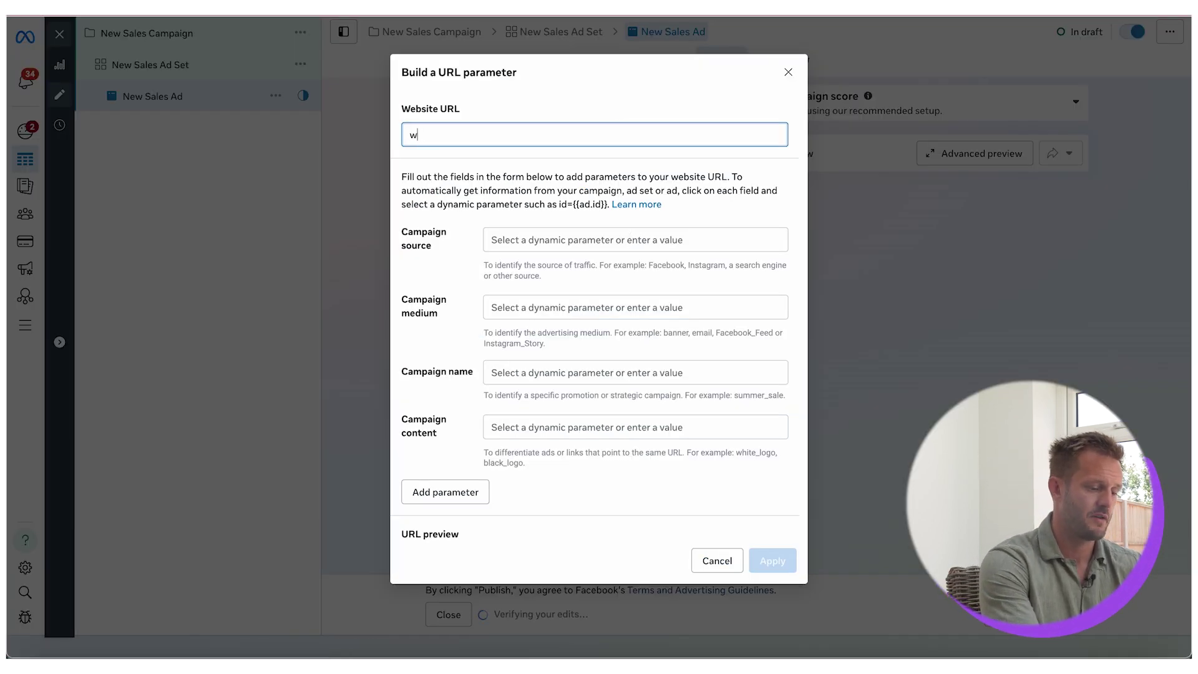
{"action": "type", "text": "ww.ll"}
{"action": "type", "text": "lacjames.com"}
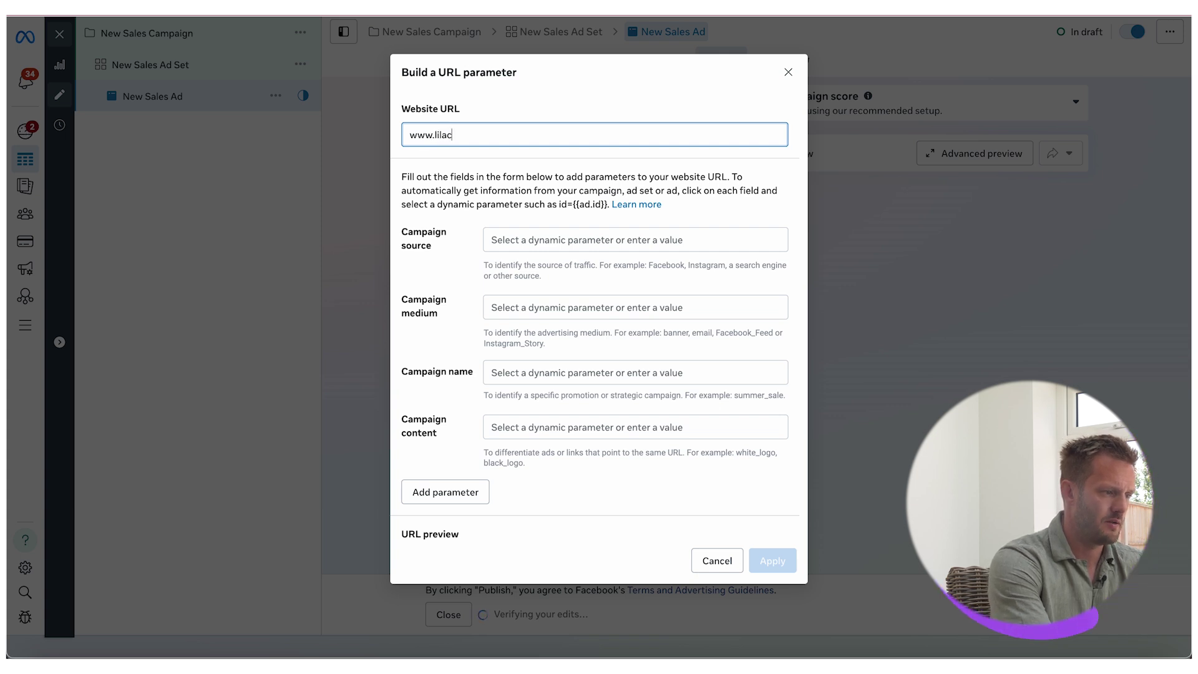
Set source {{campaign.name}}, medium {{adset.name}}, campaign {{ad.name}}, and apply them
{"action": "left_click", "coordinate": [696, 239]}
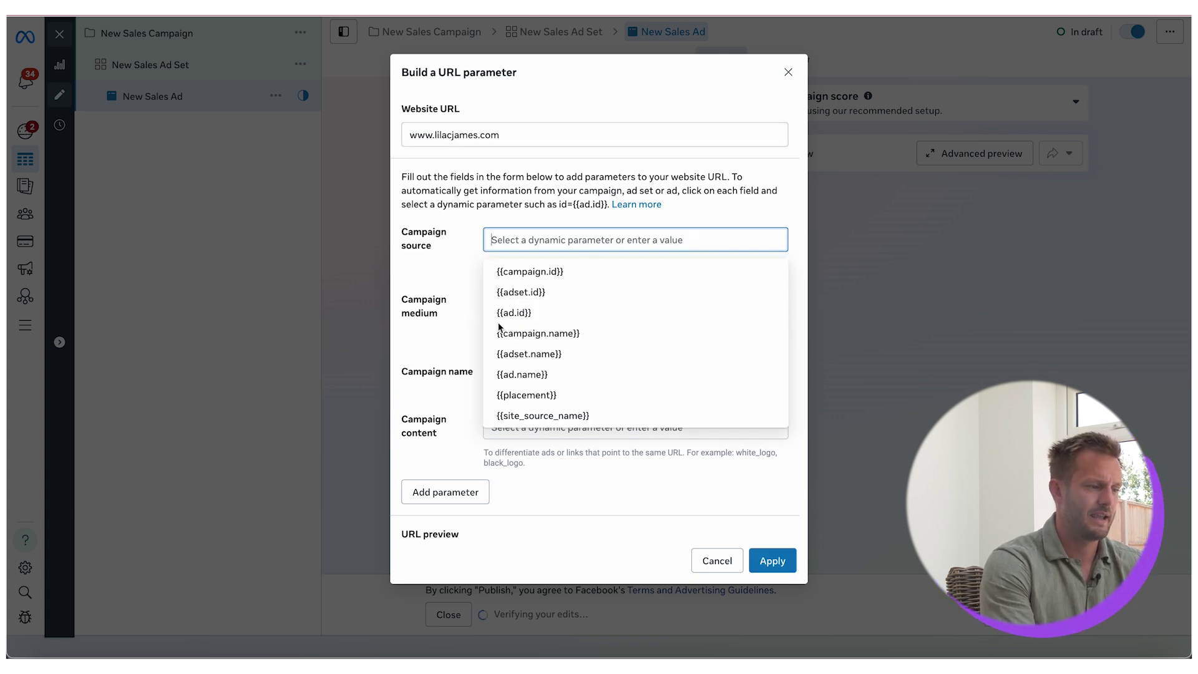
{"action": "left_click", "coordinate": [566, 342]}
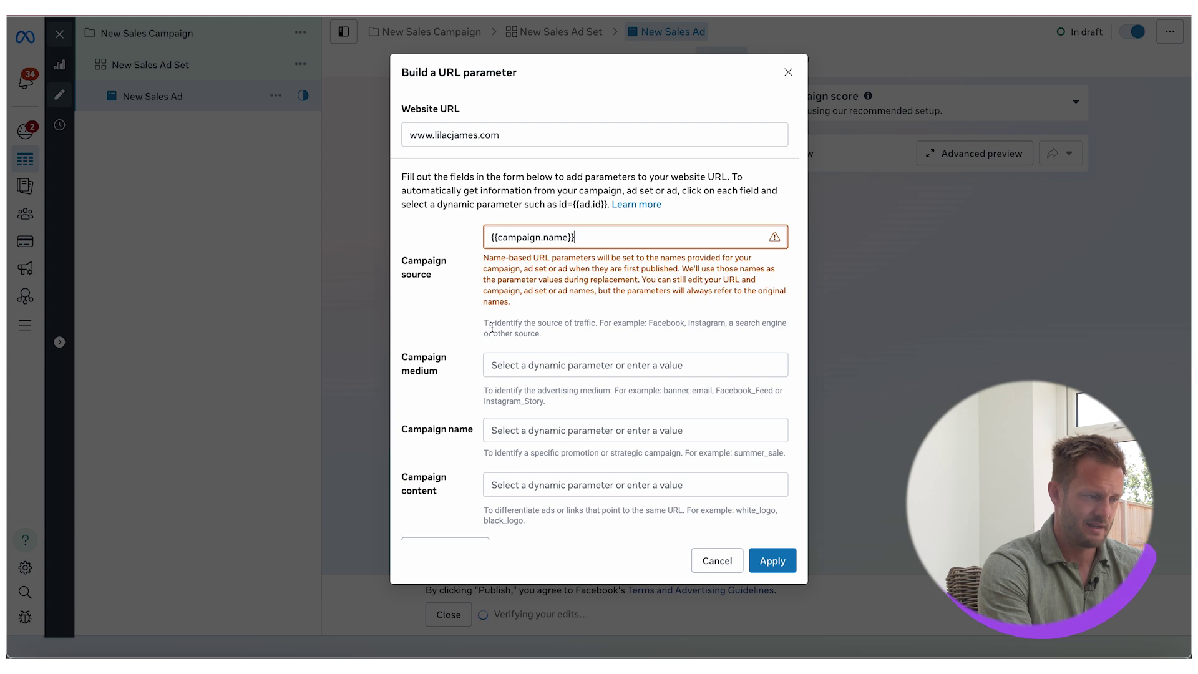
{"action": "left_click", "coordinate": [531, 367]}
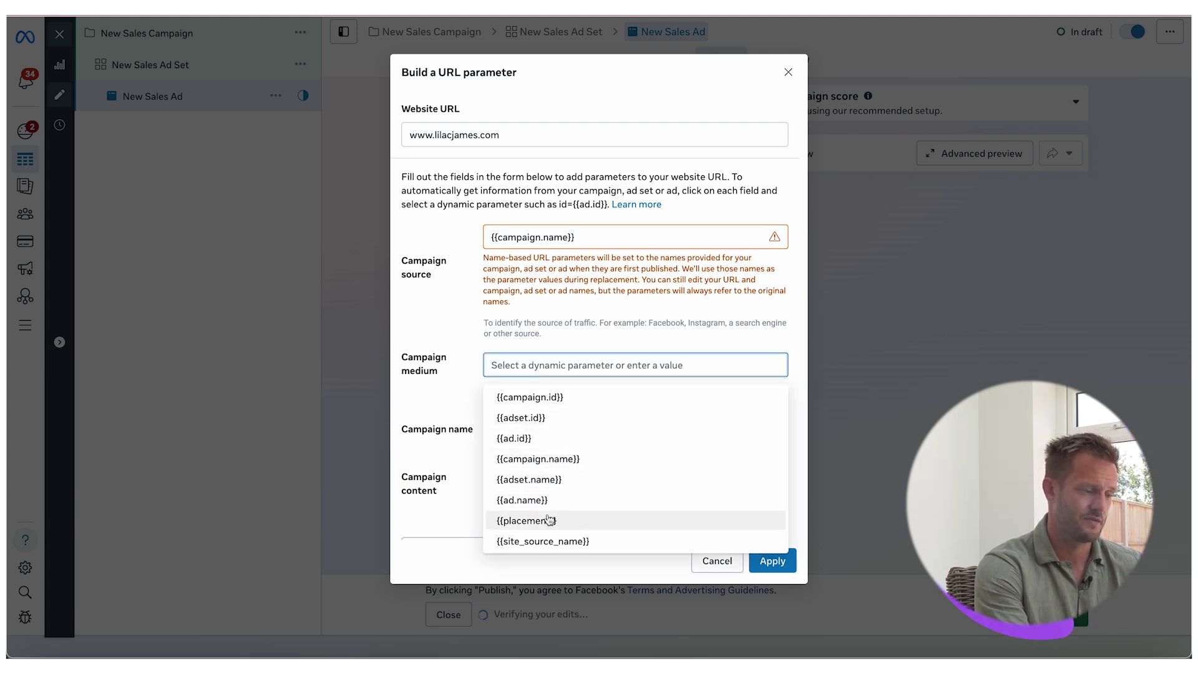
{"action": "left_click", "coordinate": [545, 479]}
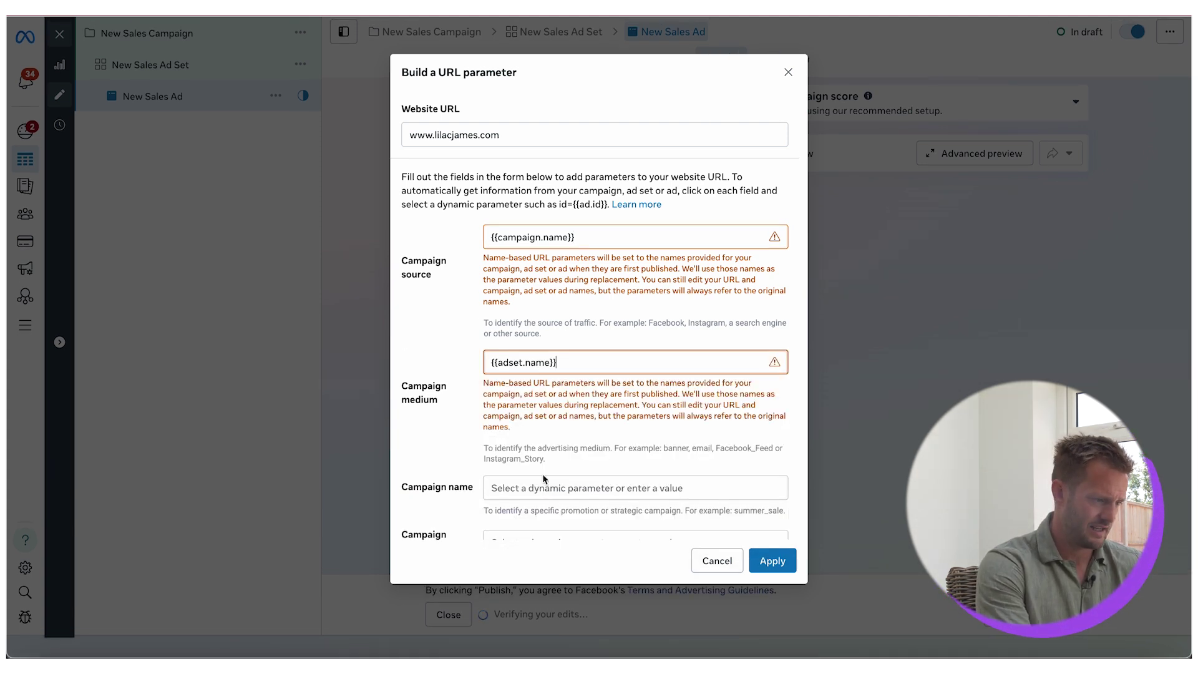
{"action": "left_click", "coordinate": [543, 487]}
{"action": "left_click", "coordinate": [526, 414]}
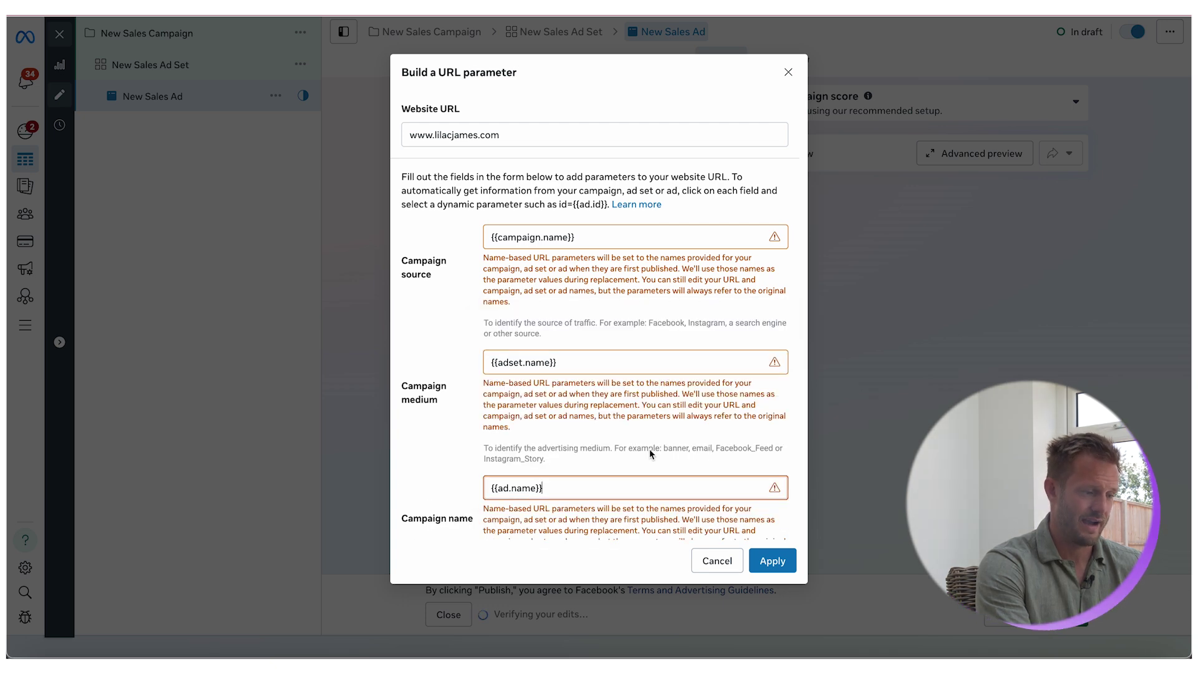
{"action": "left_click", "coordinate": [772, 560]}
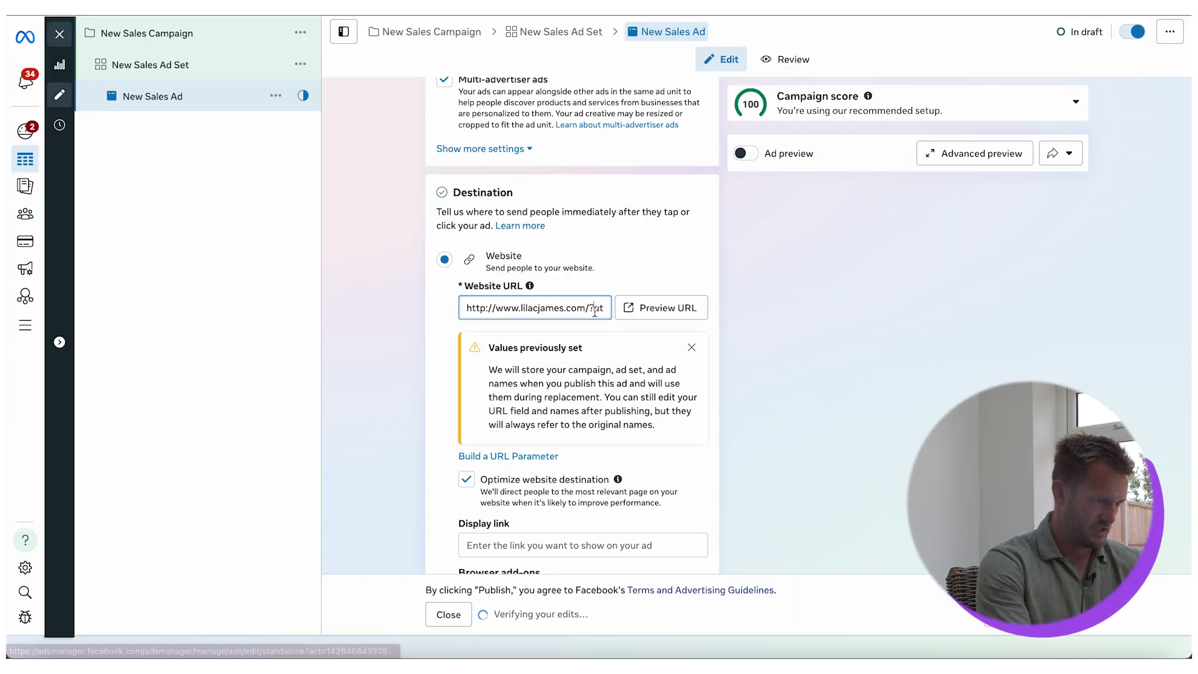
Step through the Website URL field to read the appended UTM parameters
{"action": "left_click", "coordinate": [540, 309]}
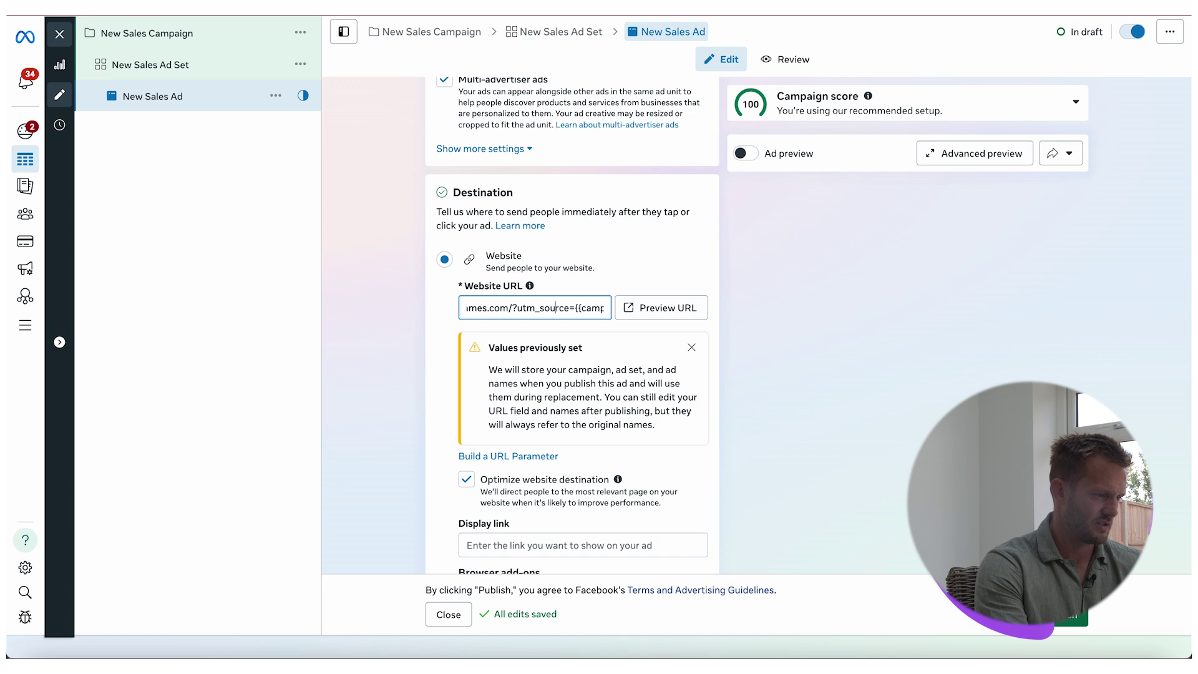
{"action": "key", "text": "Right"}
{"action": "key", "text": "Right"}
{"action": "key", "text": "Right"}
{"action": "key", "text": "Right"}
{"action": "key", "text": "Right"}
{"action": "key", "text": "Right"}
{"action": "key", "text": "Right"}
{"action": "key", "text": "Right"}
{"action": "key", "text": "Right"}
{"action": "key", "text": "Right"}
{"action": "key", "text": "Right"}
{"action": "key", "text": "Right"}
{"action": "key", "text": "Right"}
{"action": "key", "text": "Right"}
{"action": "key", "text": "Right"}
{"action": "key", "text": "Right"}
{"action": "key", "text": "Right"}
{"action": "key", "text": "Right"}
{"action": "key", "text": "Right"}
{"action": "key", "text": "Right"}
{"action": "key", "text": "Right"}
{"action": "key", "text": "Right"}
{"action": "key", "text": "Right"}
{"action": "key", "text": "Right"}
{"action": "key", "text": "Right"}
{"action": "key", "text": "Right"}
{"action": "key", "text": "Right"}
{"action": "key", "text": "Right"}
{"action": "key", "text": "Right"}
{"action": "key", "text": "Right"}
{"action": "key", "text": "Right"}
{"action": "key", "text": "Right"}
{"action": "key", "text": "Right"}
{"action": "key", "text": "Right"}
{"action": "key", "text": "Right"}
{"action": "key", "text": "Right"}
{"action": "key", "text": "Right"}
{"action": "key", "text": "Right"}
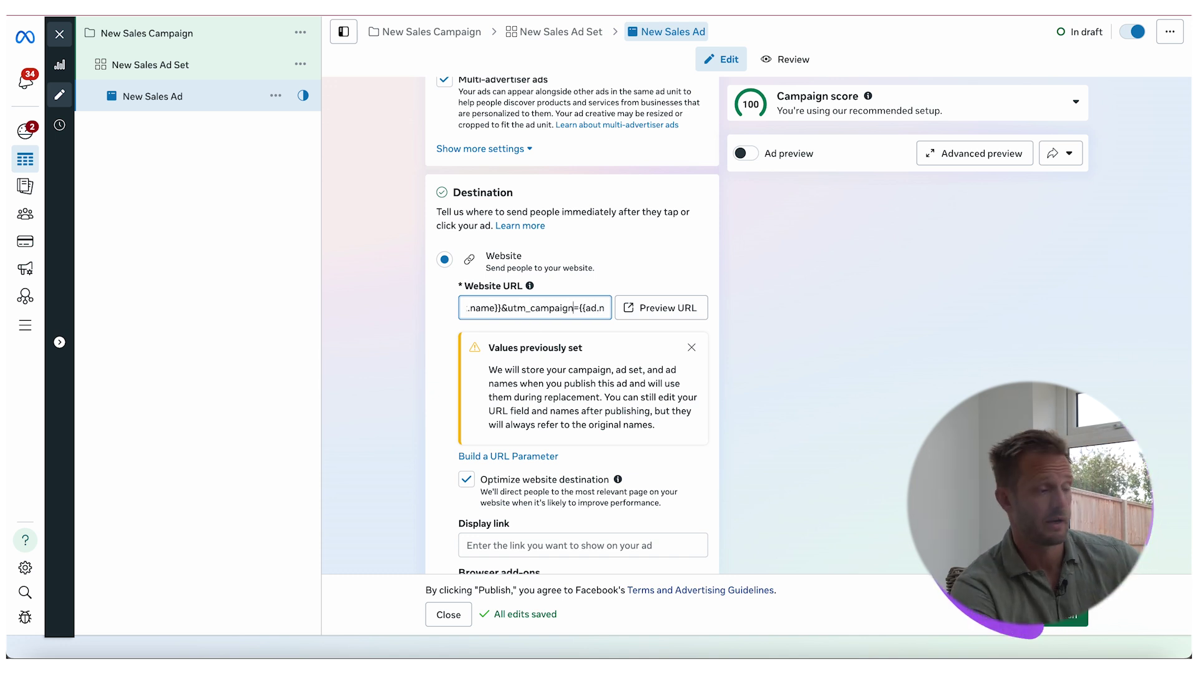
{"action": "key", "text": "Right"}
{"action": "key", "text": "Right"}
{"action": "key", "text": "Right"}
{"action": "key", "text": "Right"}
{"action": "key", "text": "Right"}
{"action": "key", "text": "Right"}
{"action": "key", "text": "Right"}
{"action": "key", "text": "Right"}
{"action": "key", "text": "Right"}
{"action": "key", "text": "Right"}
{"action": "key", "text": "Right"}
{"action": "key", "text": "Right"}
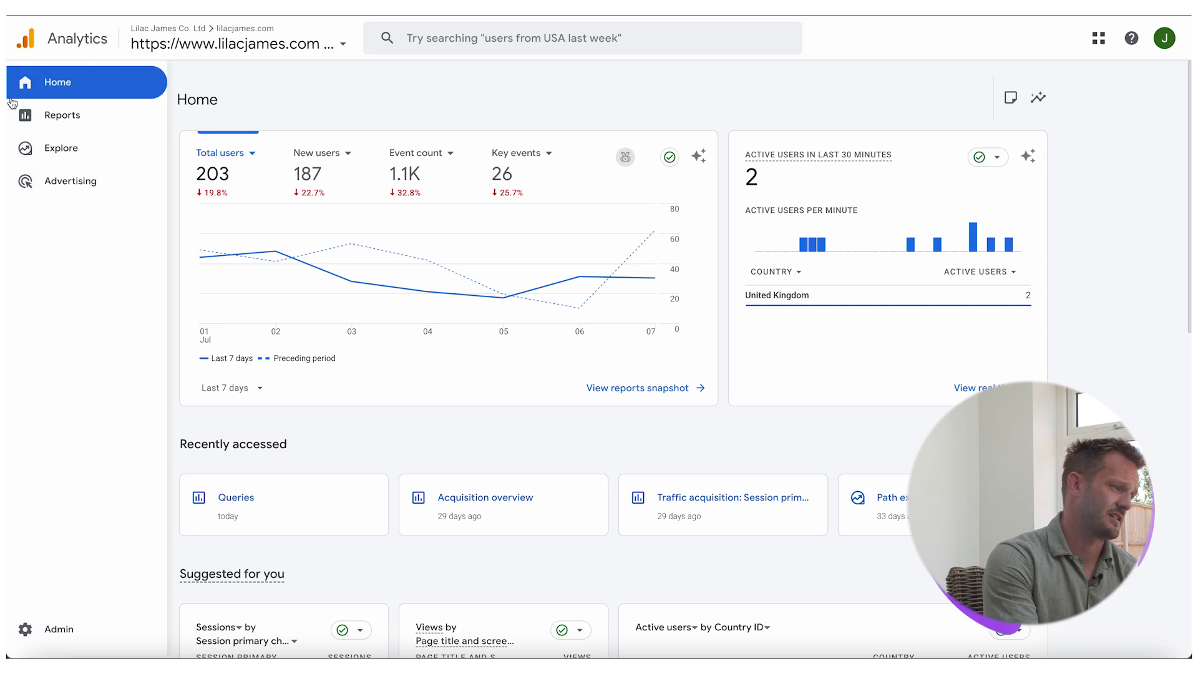
Open Reports > Acquisition > Traffic acquisition and bring up the table's dimension list
{"action": "left_click", "coordinate": [88, 115]}
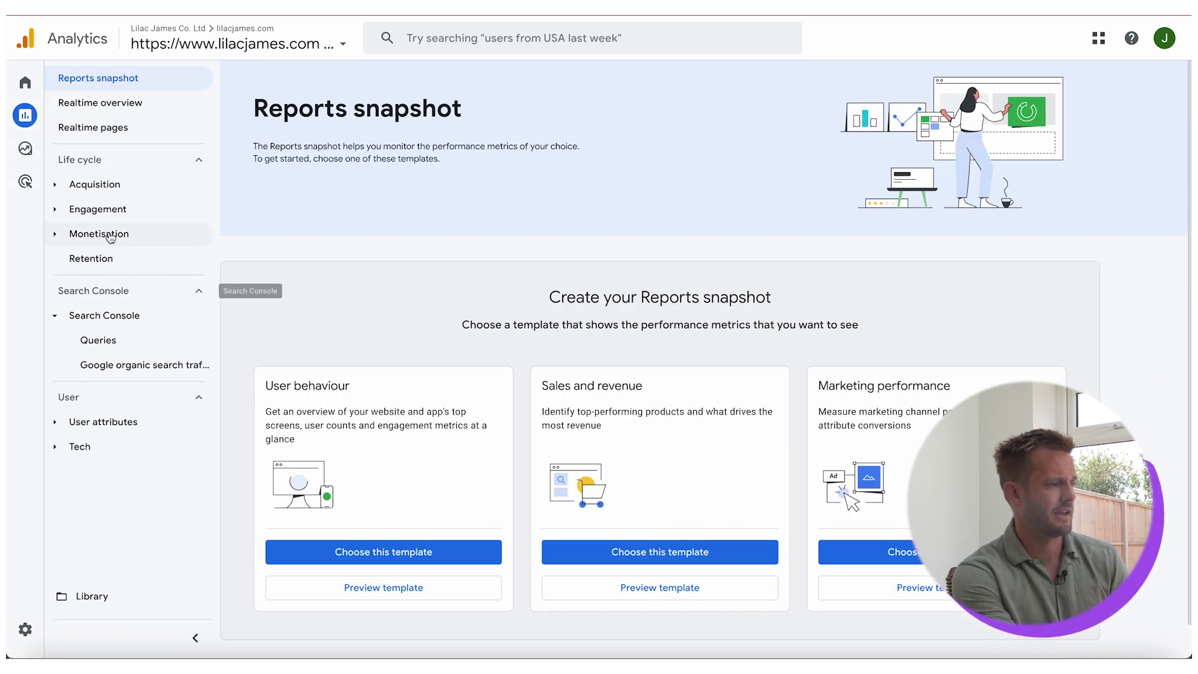
{"action": "left_click", "coordinate": [110, 187]}
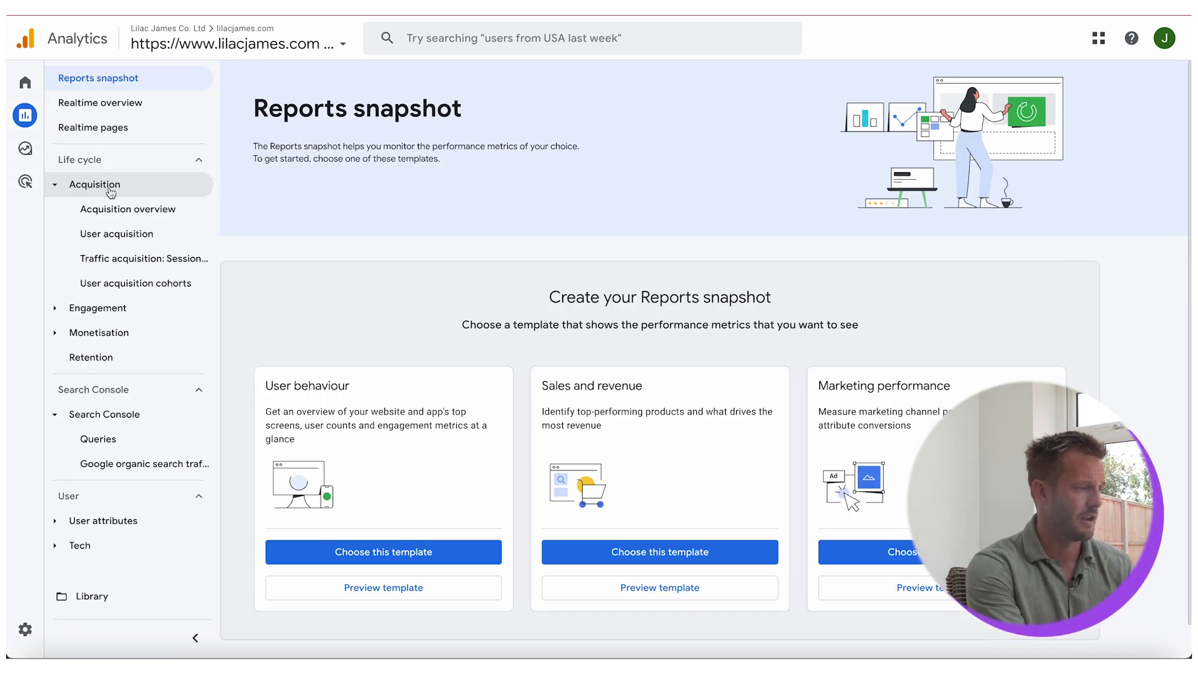
{"action": "left_click", "coordinate": [125, 266]}
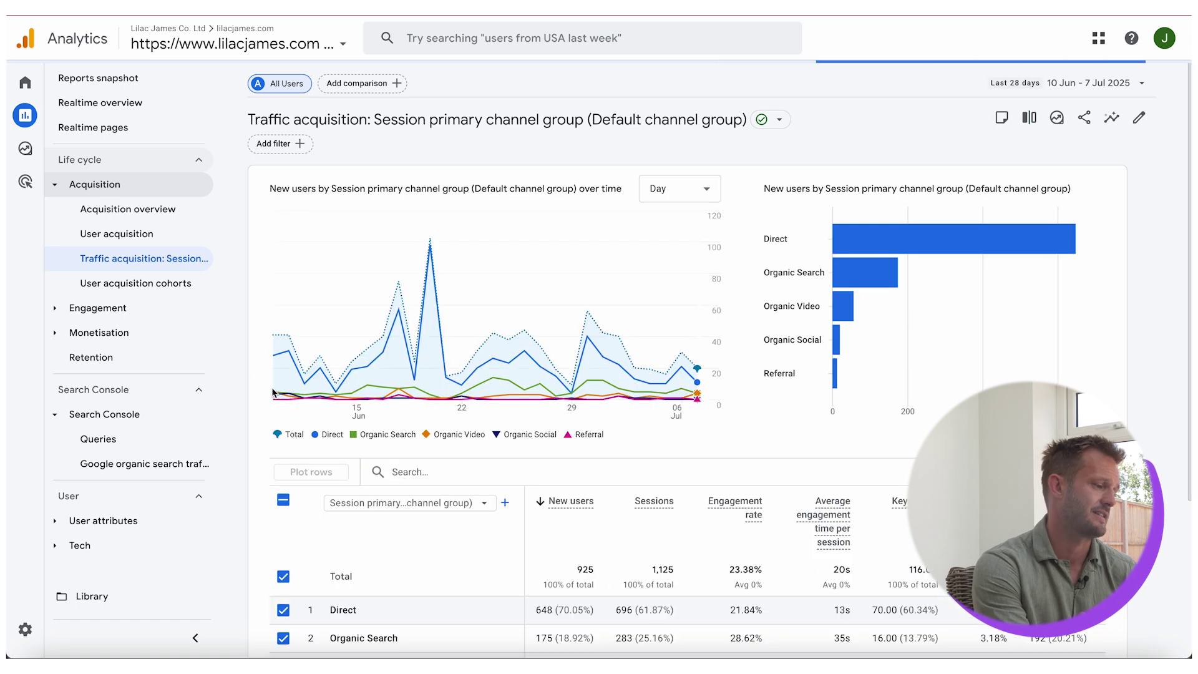
{"action": "scroll", "coordinate": [281, 530], "scroll_direction": "down", "scroll_amount": 3}
{"action": "scroll", "coordinate": [266, 545], "scroll_direction": "down", "scroll_amount": 1}
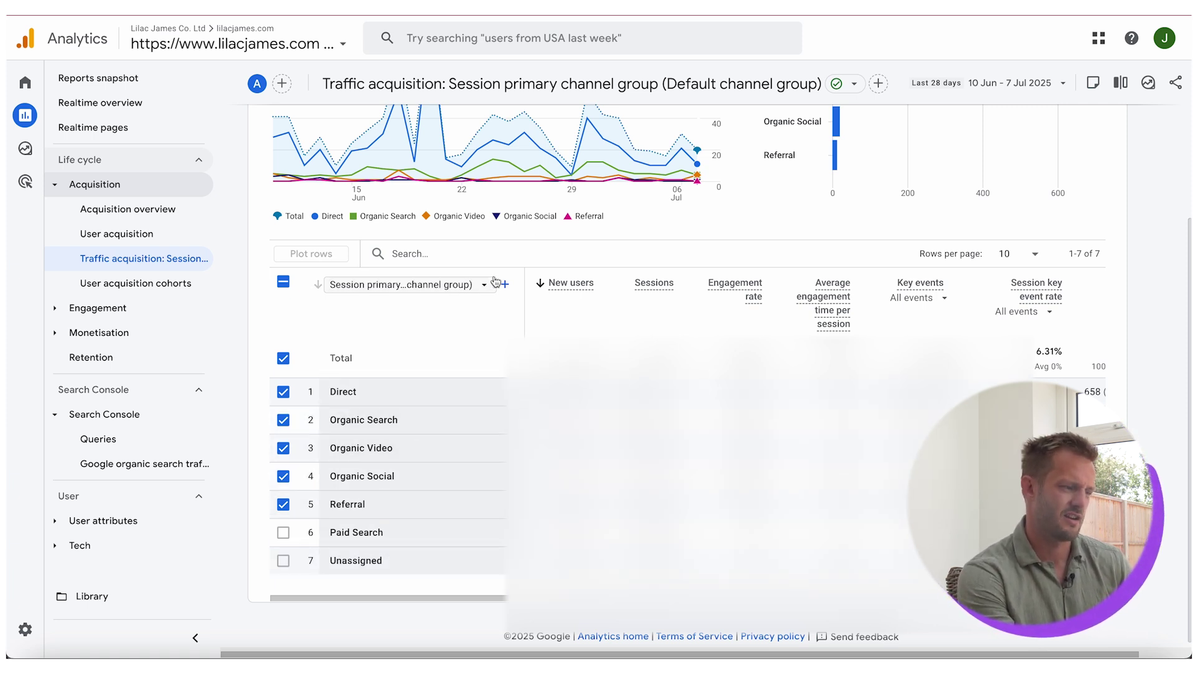
{"action": "left_click", "coordinate": [437, 285]}
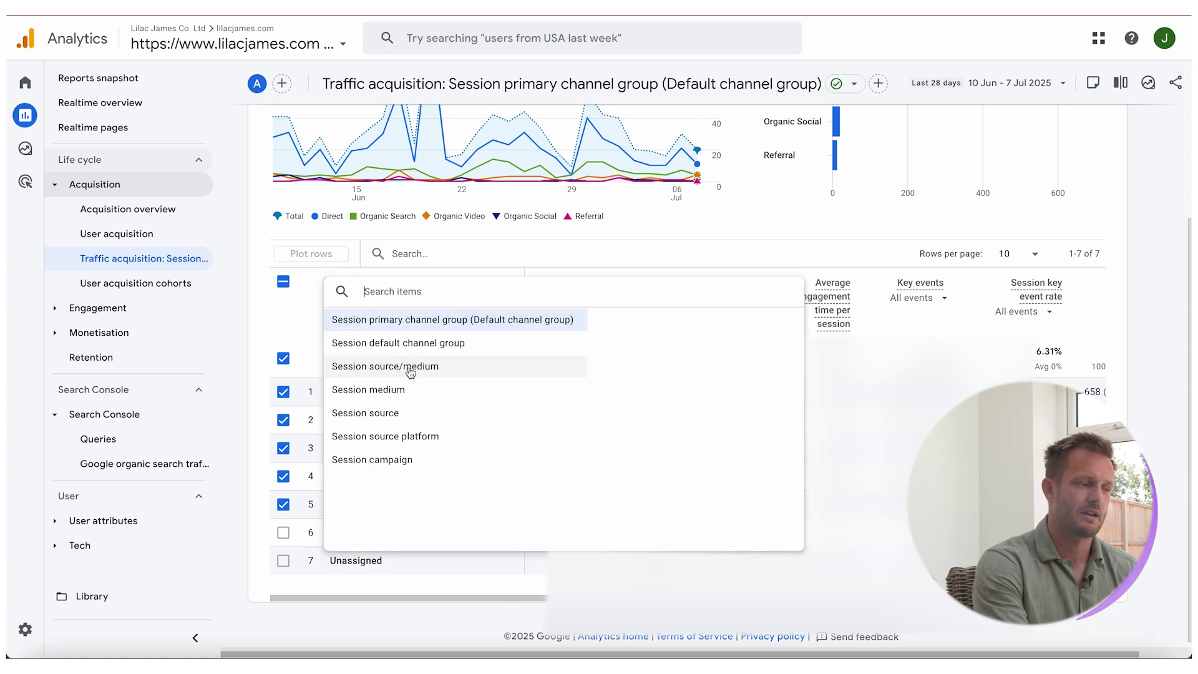
Switch the table to Session source/medium and highlight the YouTube Vid Description and Channel Page Link rows
{"action": "left_click", "coordinate": [410, 368]}
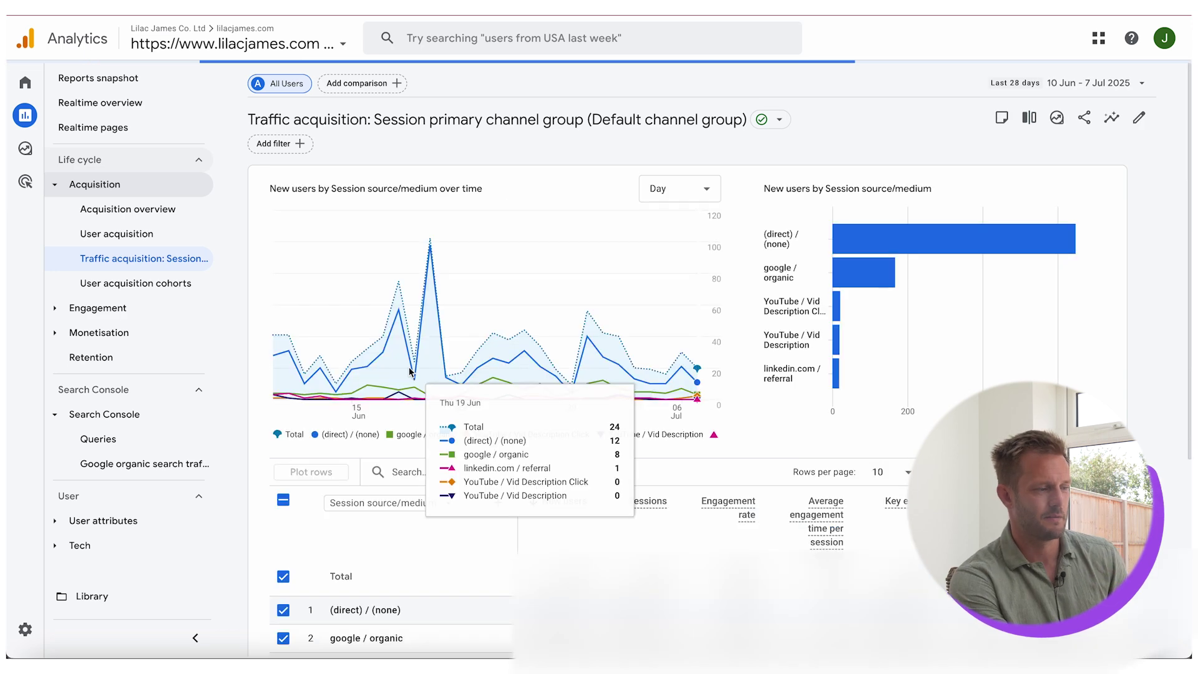
{"action": "scroll", "coordinate": [412, 371], "scroll_direction": "down", "scroll_amount": 5}
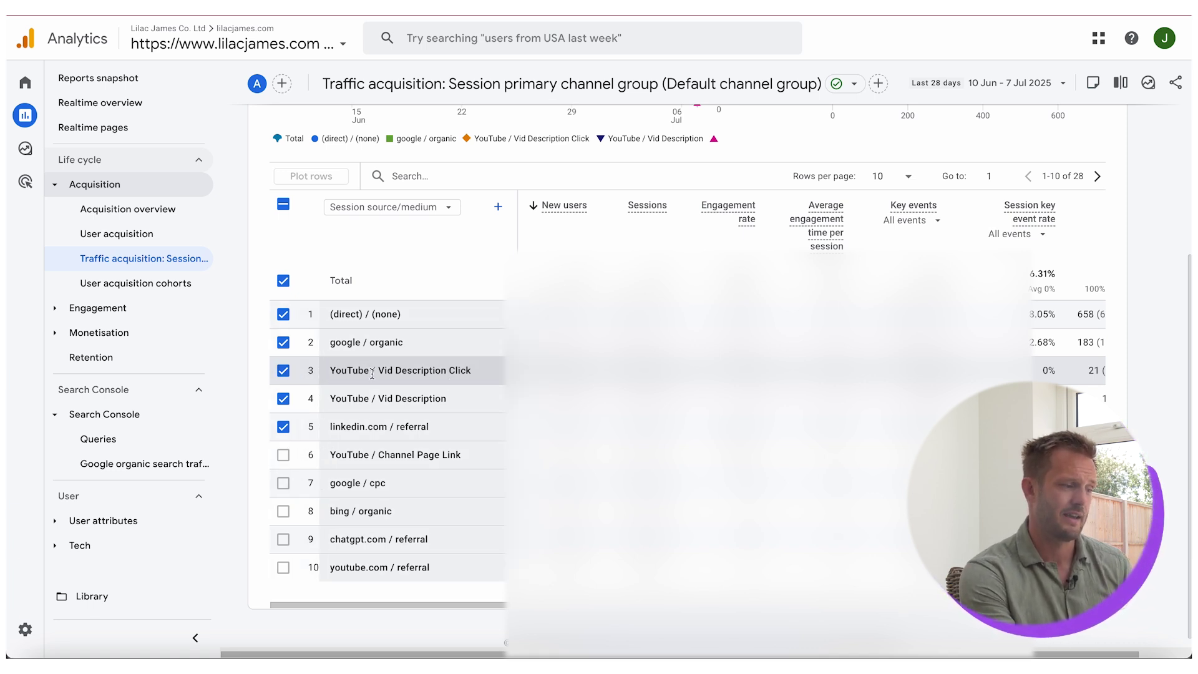
{"action": "left_click_drag", "start_coordinate": [455, 401], "coordinate": [332, 369]}
{"action": "mouse_move", "coordinate": [470, 458]}
{"action": "left_mouse_down"}
{"action": "mouse_move", "coordinate": [332, 457]}
{"action": "mouse_move", "coordinate": [484, 453]}
{"action": "left_mouse_up"}
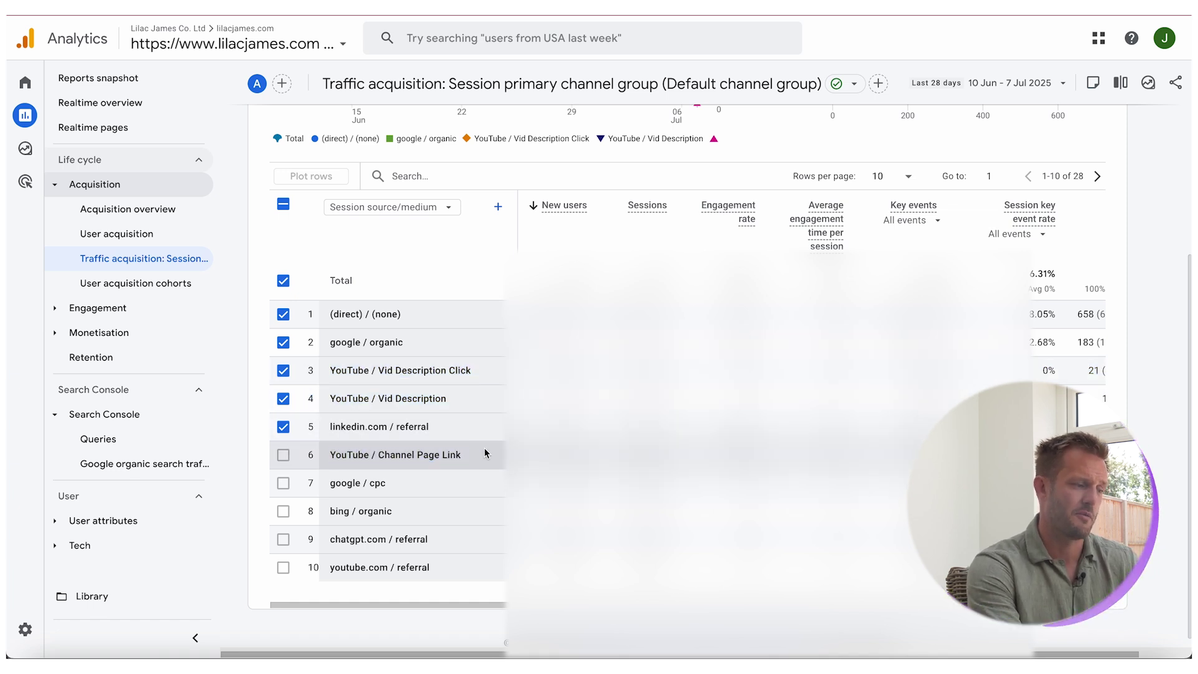